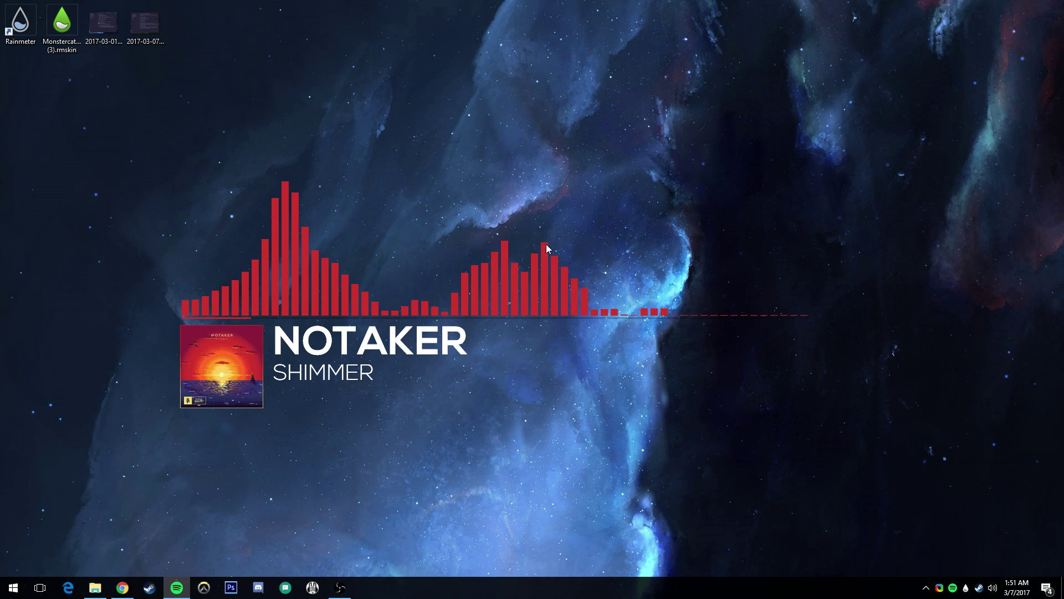
# - Nudge the album cover, spectrum bars and NOTAKER – SHIMMER text widgets into alignment
pyautogui.moveTo(248, 345)
pyautogui.mouseDown()
pyautogui.moveTo(179, 414)
pyautogui.moveTo(254, 351)
pyautogui.mouseUp()
pyautogui.moveTo(251, 306)
pyautogui.mouseDown()
pyautogui.moveTo(311, 211)
pyautogui.moveTo(253, 308)
pyautogui.mouseUp()
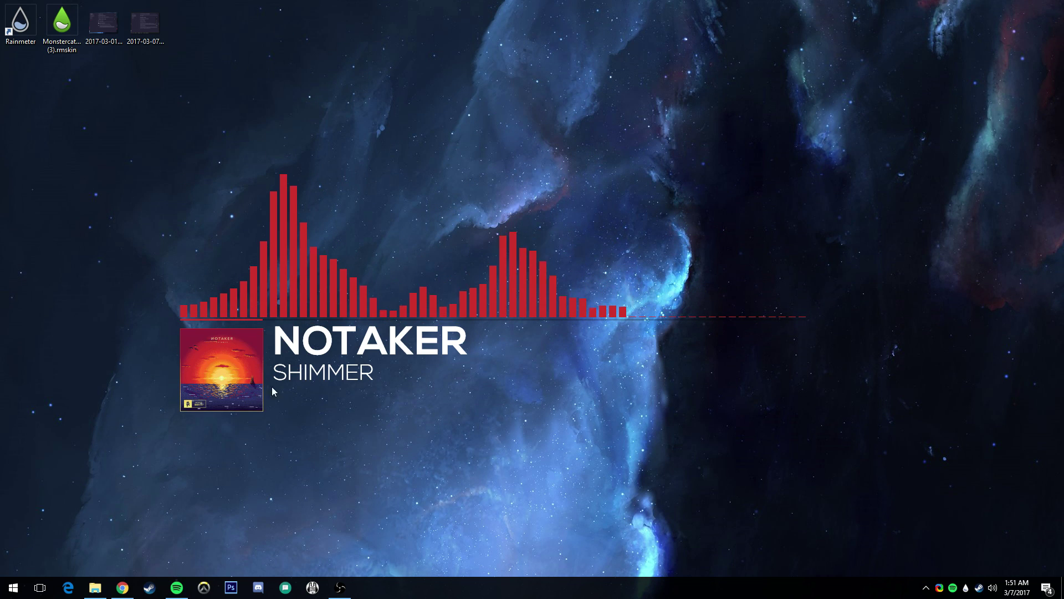
pyautogui.moveTo(294, 348); pyautogui.dragTo(294, 352)
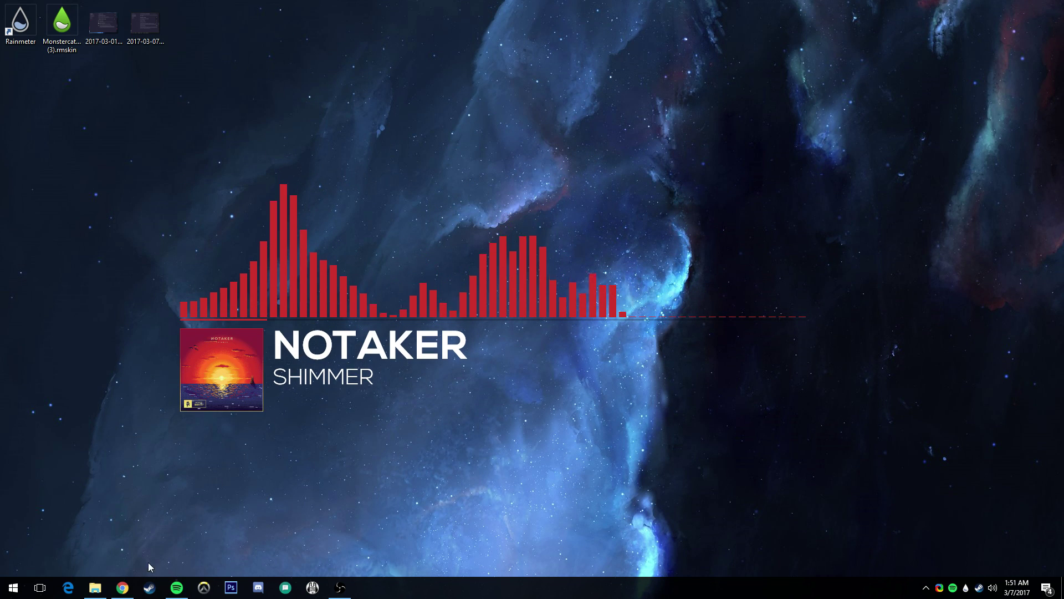
# - Bring Chrome forward on the Rainmeter homepage, then restore and re-maximize its window
pyautogui.click(122, 589)
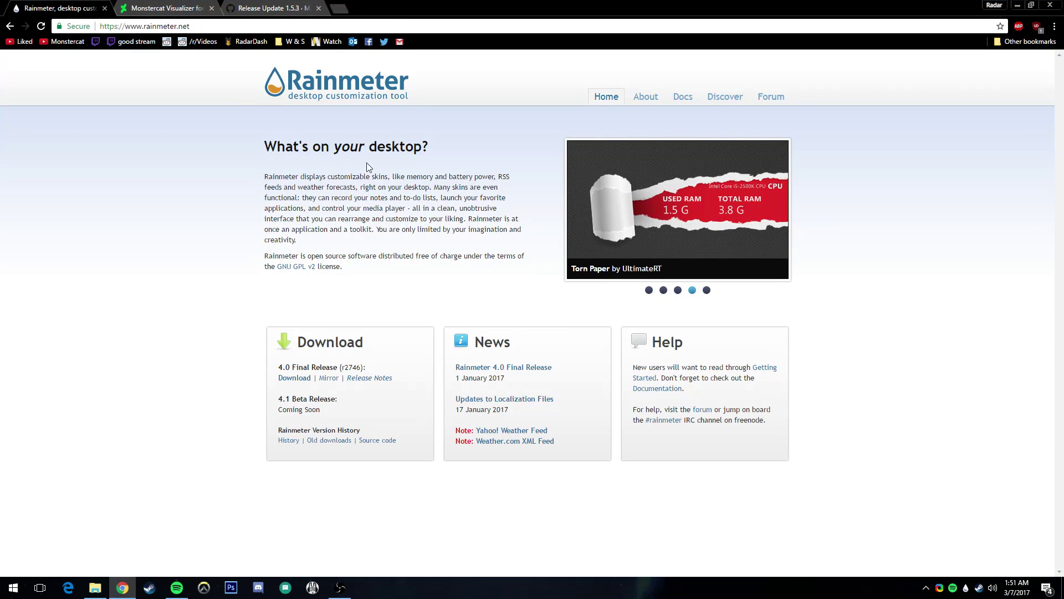
pyautogui.moveTo(247, 98); pyautogui.dragTo(482, 290)
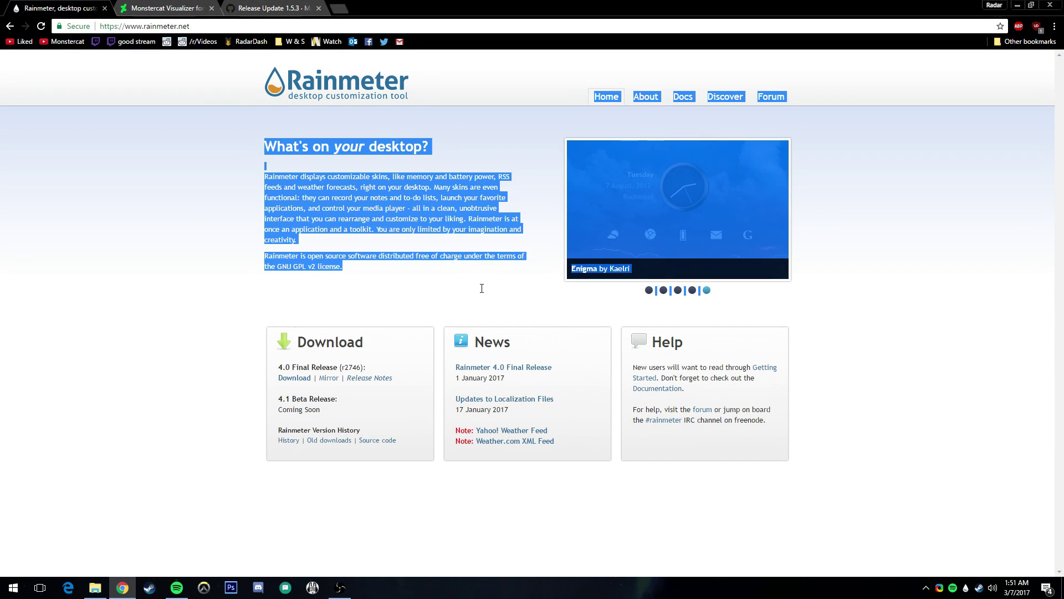
pyautogui.click(381, 349)
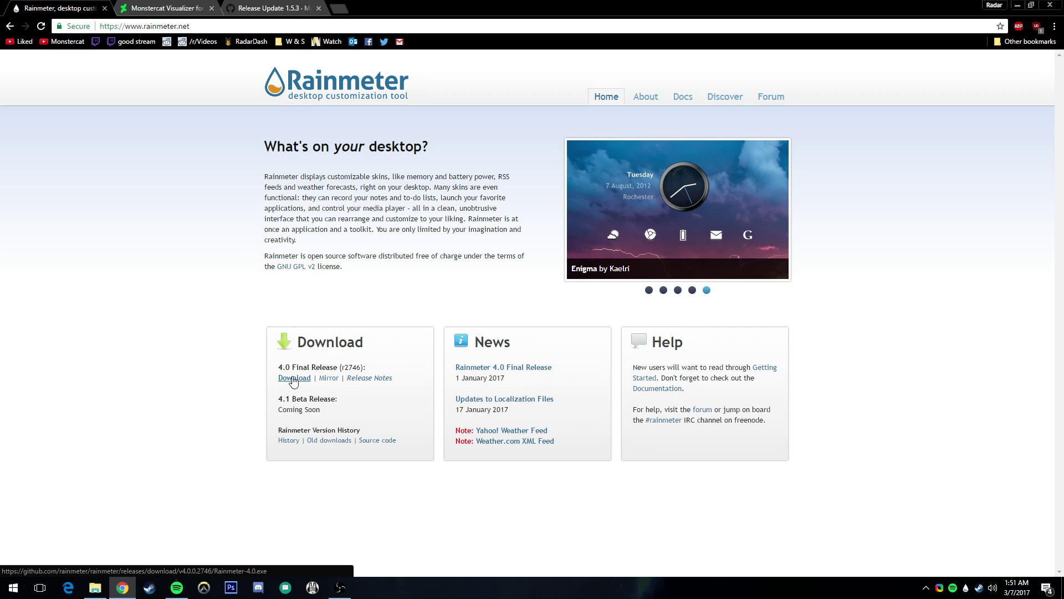
pyautogui.doubleClick(418, 5)
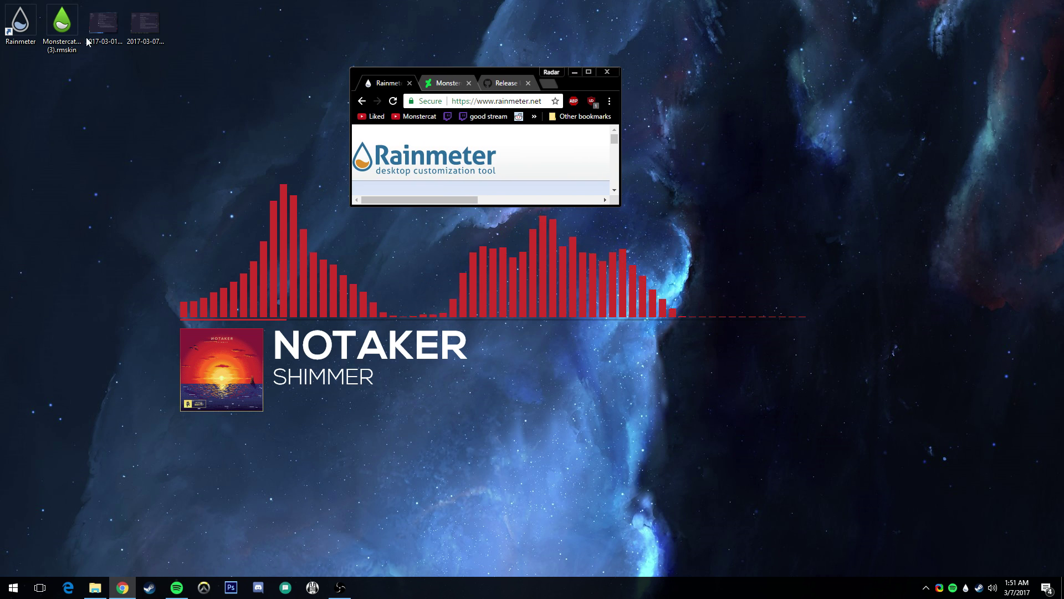
pyautogui.doubleClick(491, 76)
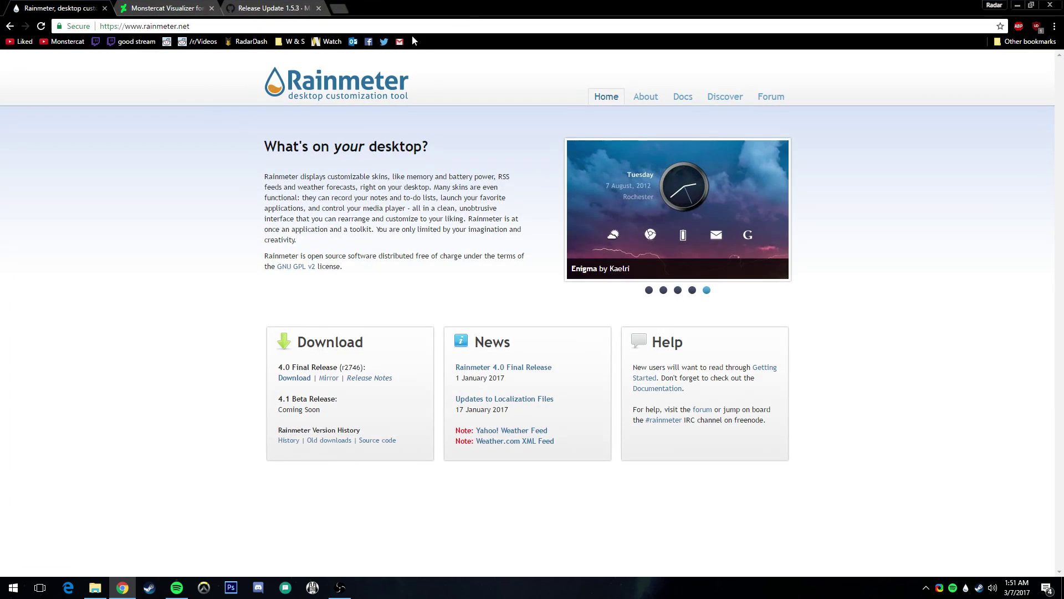
# - Close the Rainmeter homepage tab and scroll through the Monstercat Visualizer DeviantArt page
pyautogui.click(105, 8)
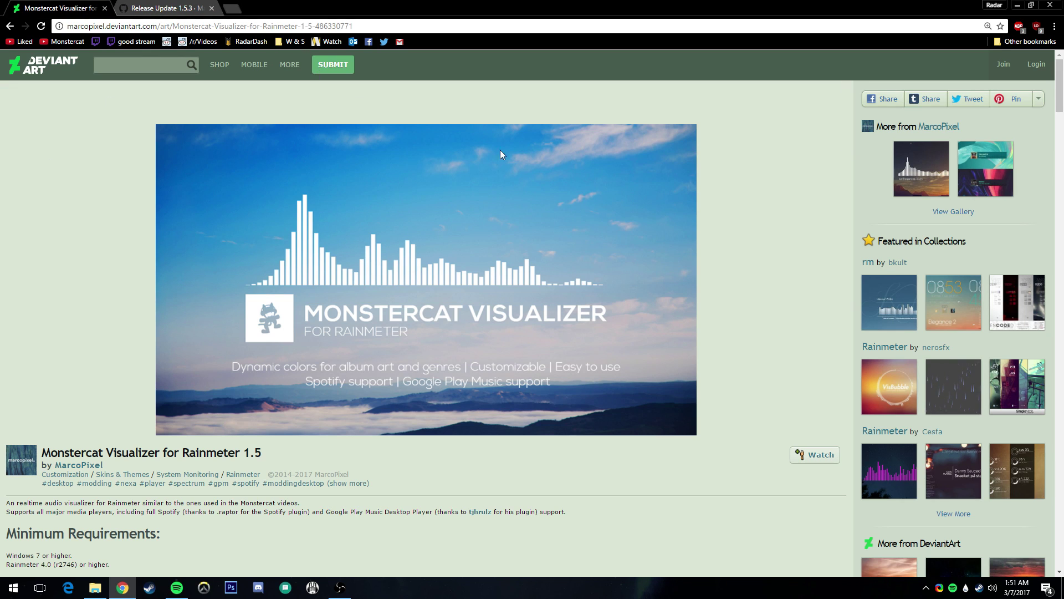
pyautogui.scroll(-4, 423, 292)
pyautogui.scroll(4, 133, 228)
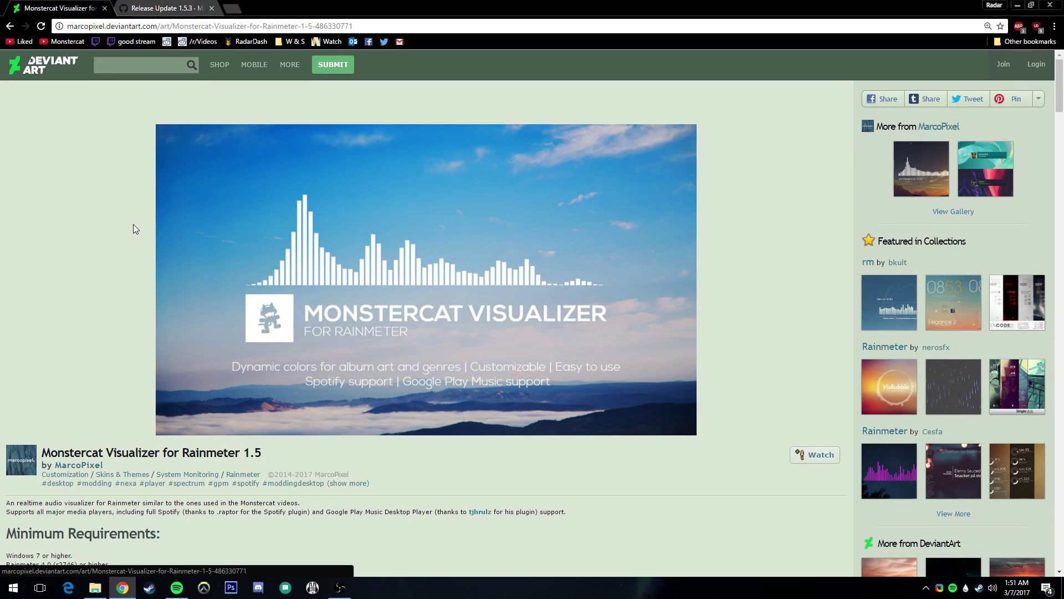
pyautogui.scroll(-2, 46, 344)
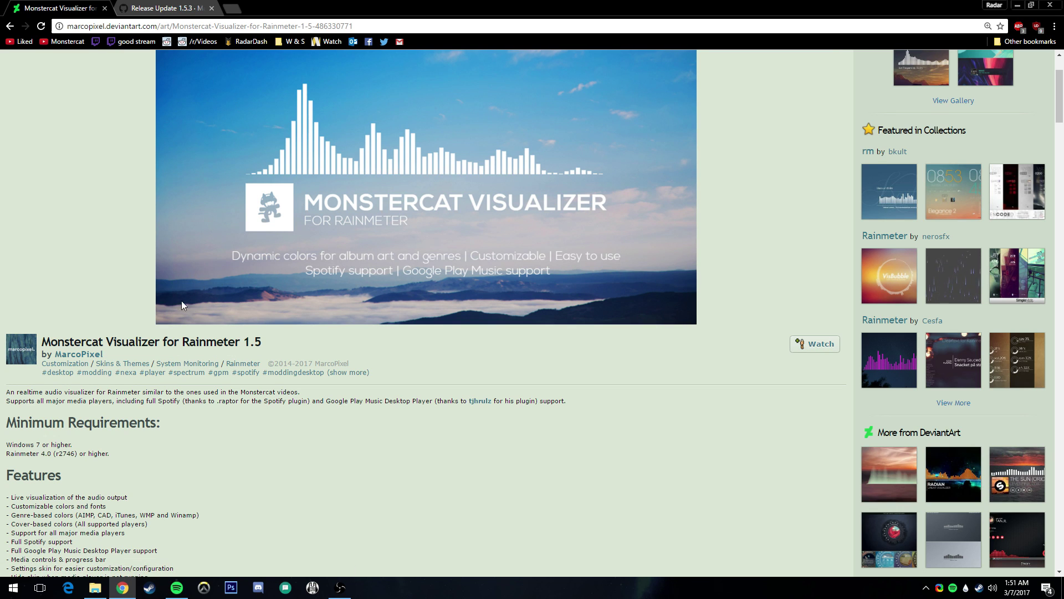
pyautogui.scroll(-4, 130, 451)
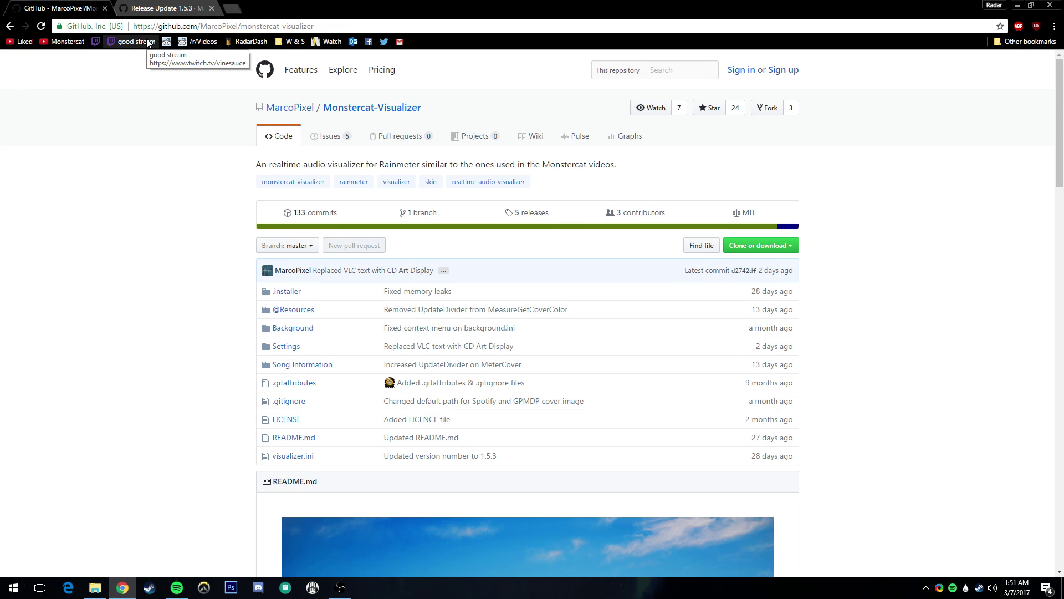
# - Switch to the Release Update 1.5.3 tab, close the DeviantArt tab, and shrink the window
pyautogui.click(15, 26)
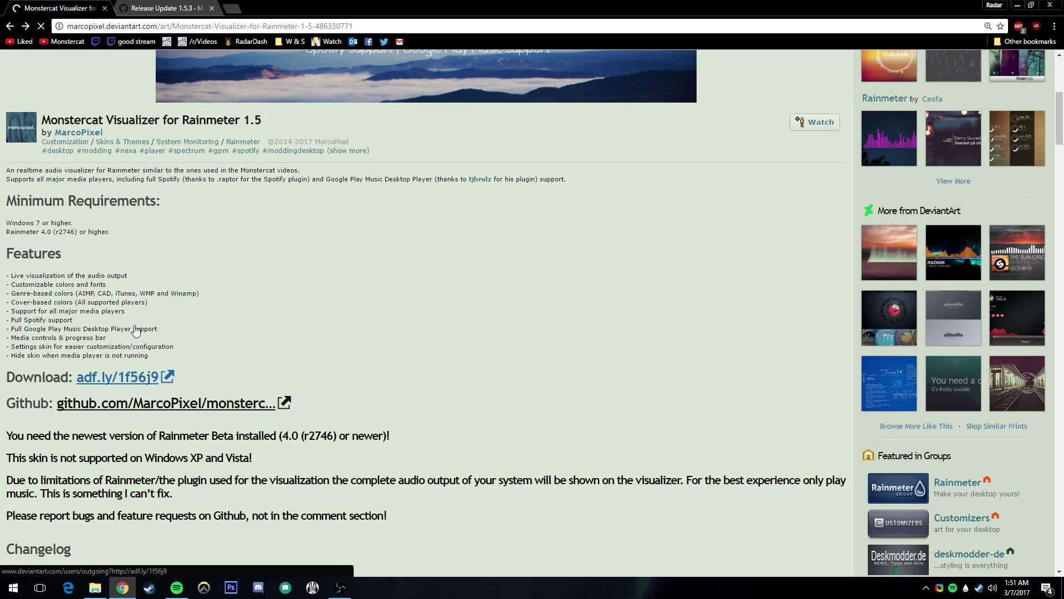
pyautogui.hotkey('ctrl', 'Tab')
pyautogui.click(104, 8)
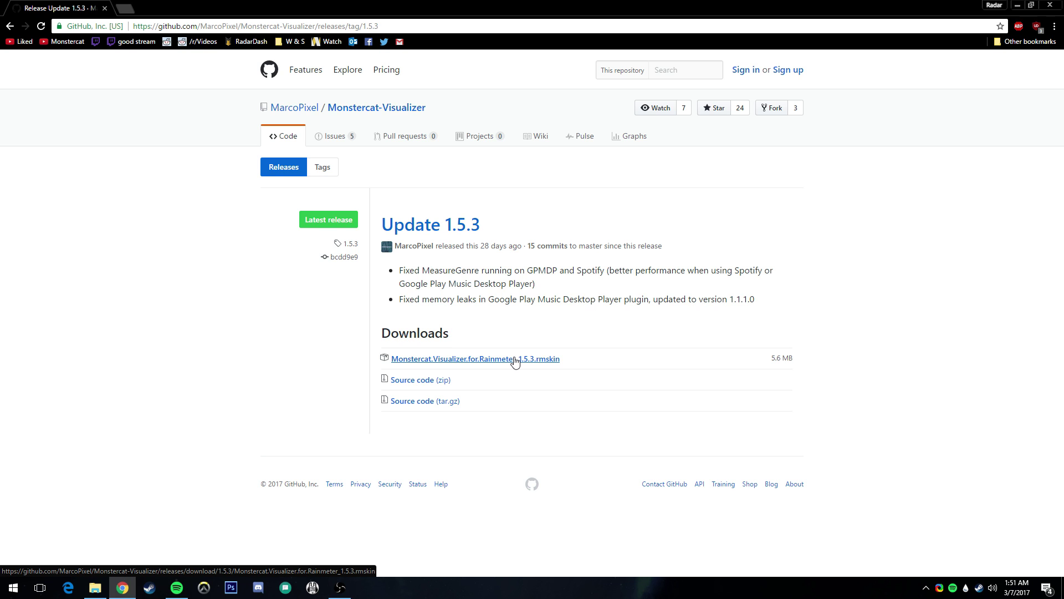
pyautogui.moveTo(521, 6); pyautogui.dragTo(577, 105)
# - Maximize Chrome on the 1.5.3 release page and select the downloaded Monstercat .rmskin package
pyautogui.doubleClick(576, 104)
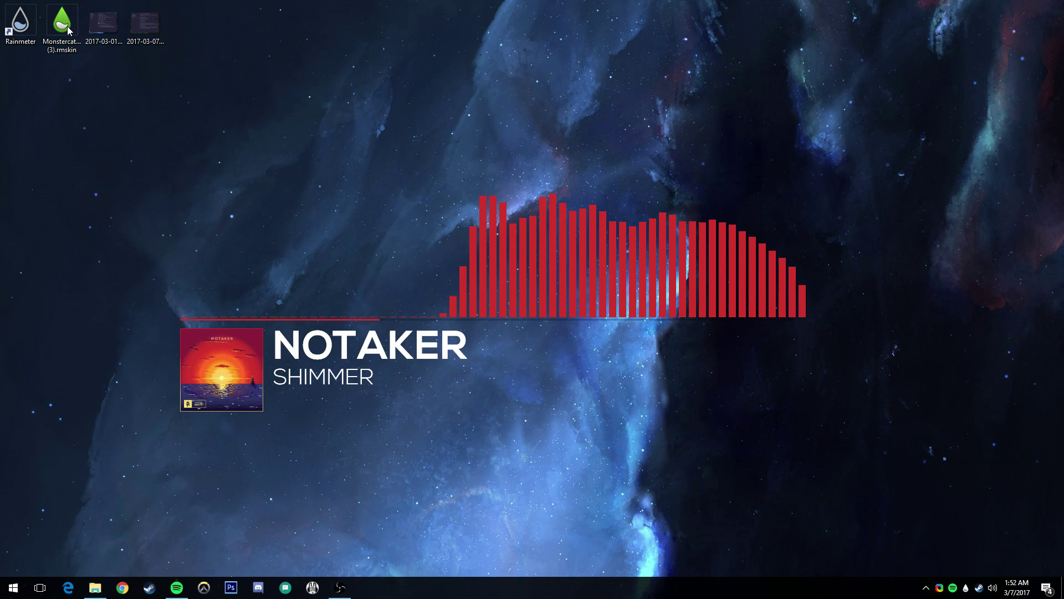
pyautogui.click(67, 27)
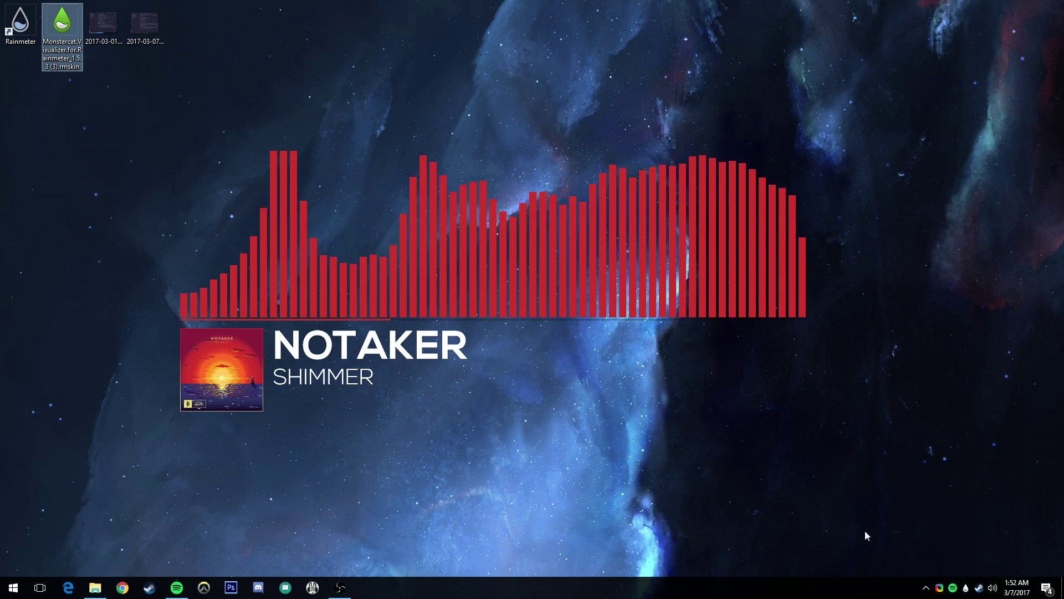
# - Lower Spotify's volume to 62 in the Windows Volume Mixer
pyautogui.rightClick(992, 588)
pyautogui.click(974, 527)
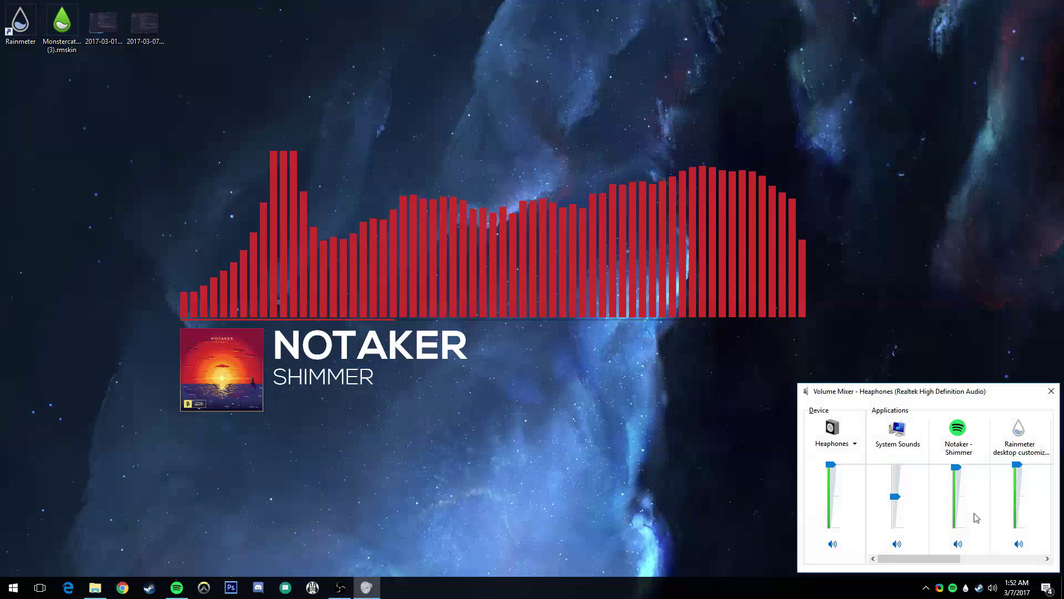
pyautogui.moveTo(956, 465); pyautogui.dragTo(962, 505)
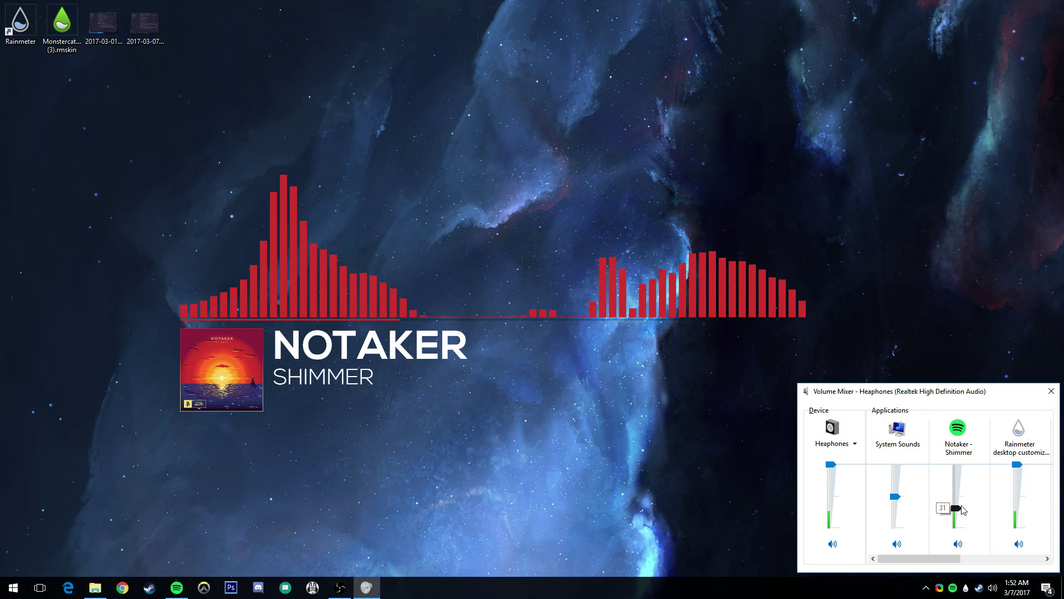
pyautogui.click(1052, 396)
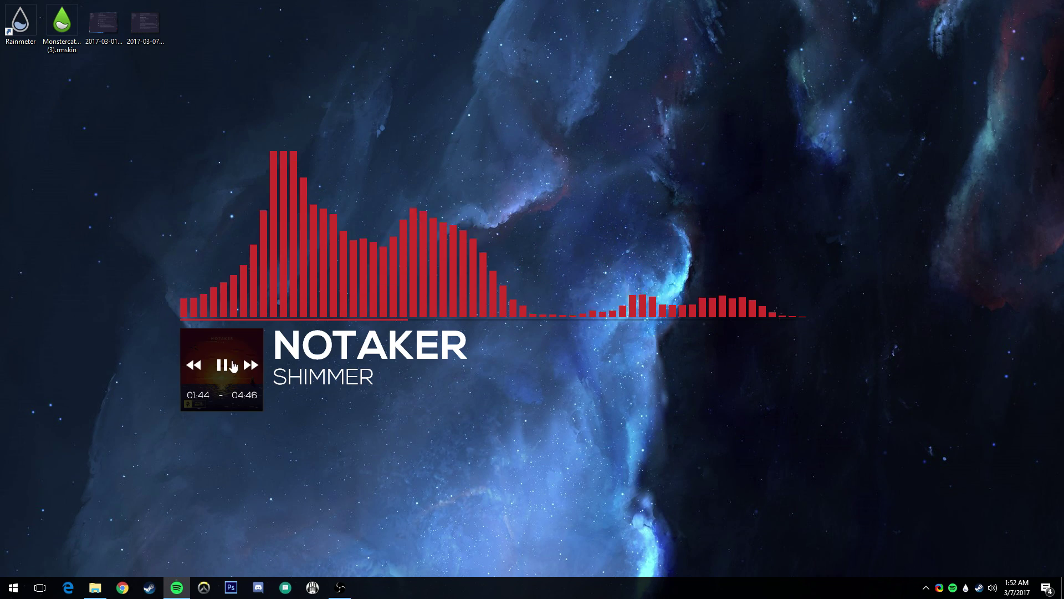
# - Open the Monstercat Visualizer settings on its About page and center the window
pyautogui.rightClick(234, 348)
pyautogui.moveTo(334, 424)
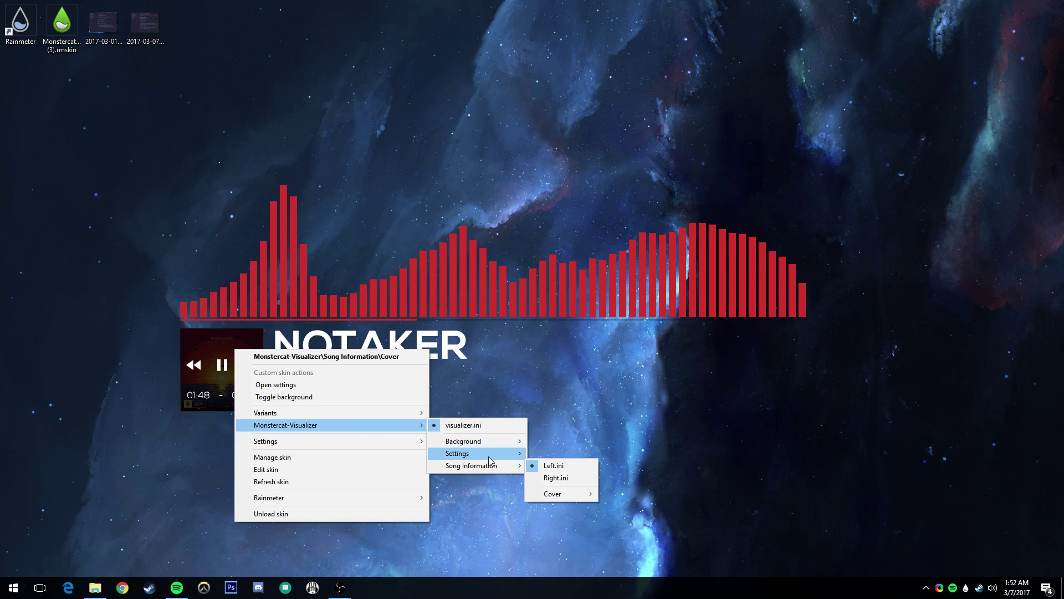
pyautogui.moveTo(487, 454)
pyautogui.click(535, 454)
pyautogui.moveTo(747, 133); pyautogui.dragTo(510, 143)
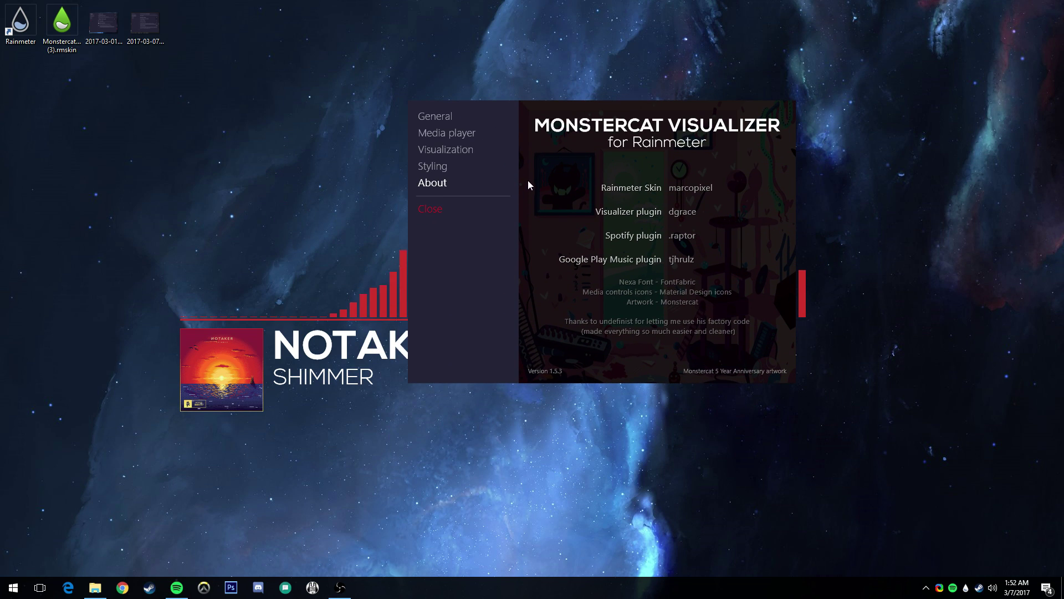
# - Show the General page (scales 0.75, height 300 px) and move the settings window upper right
pyautogui.click(444, 117)
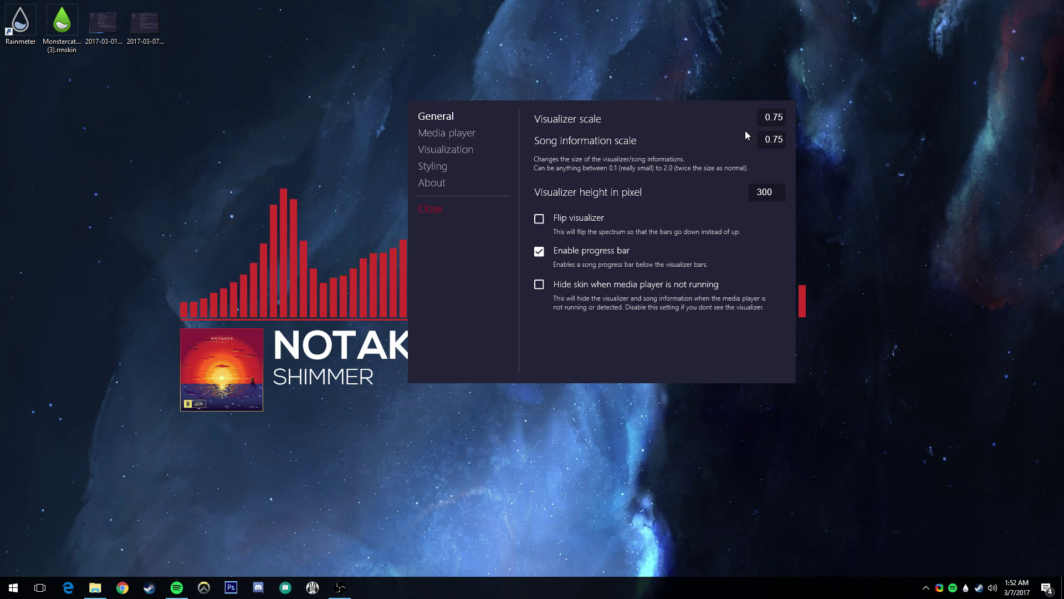
pyautogui.moveTo(571, 117); pyautogui.dragTo(713, 79)
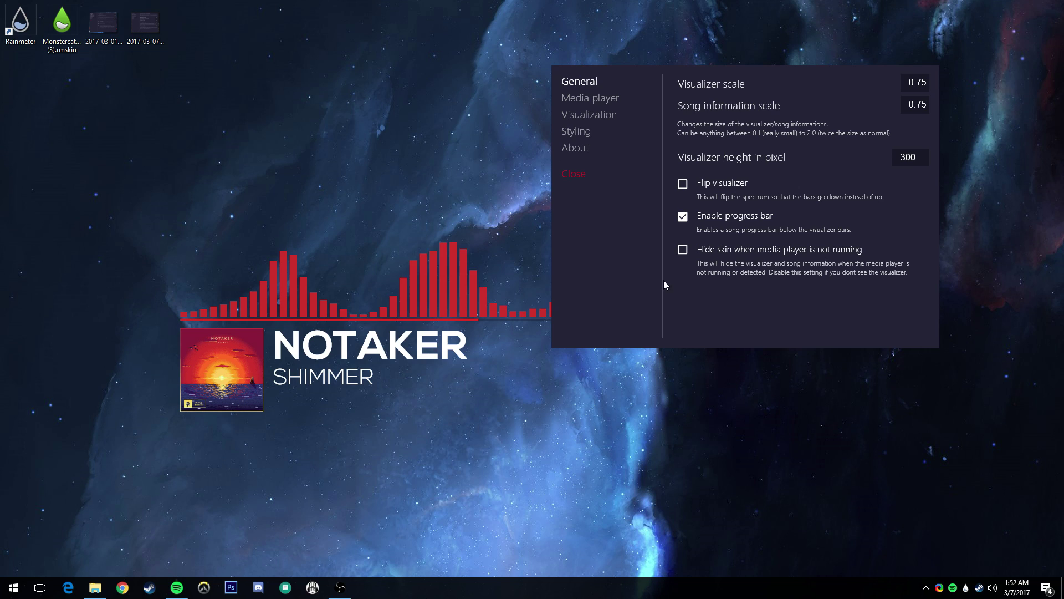
# - Choose Spotify as the media player and skip to EPHIXA – Losing You (Instrumental)
pyautogui.click(592, 102)
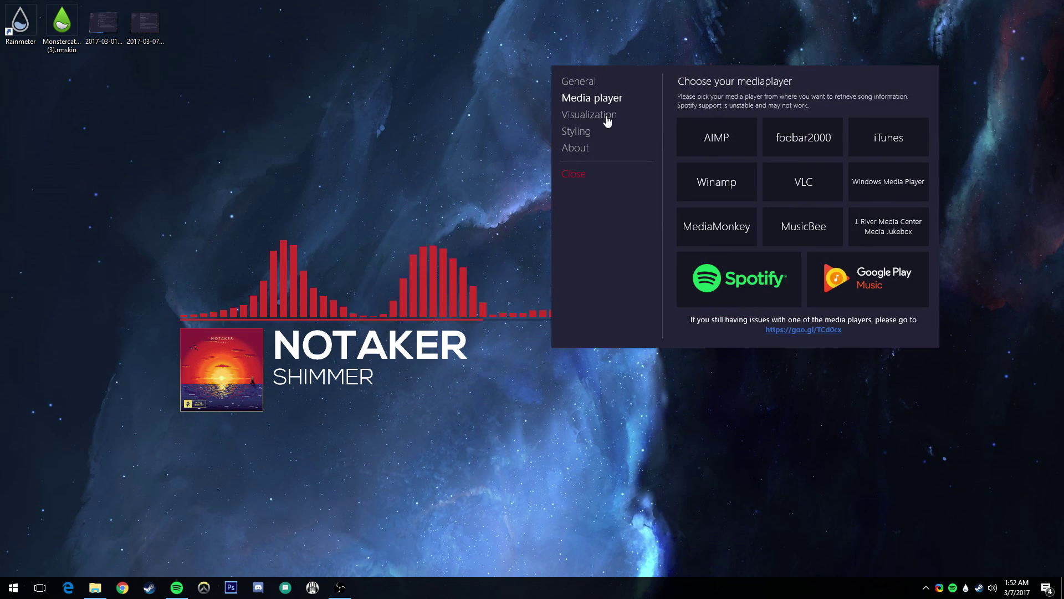
pyautogui.click(736, 263)
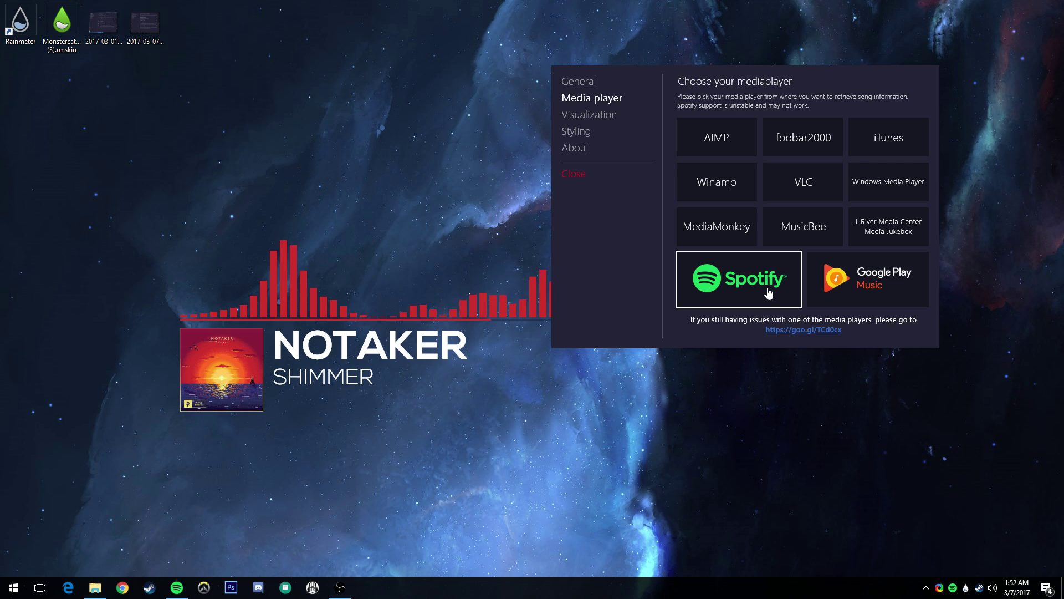
pyautogui.moveTo(242, 367)
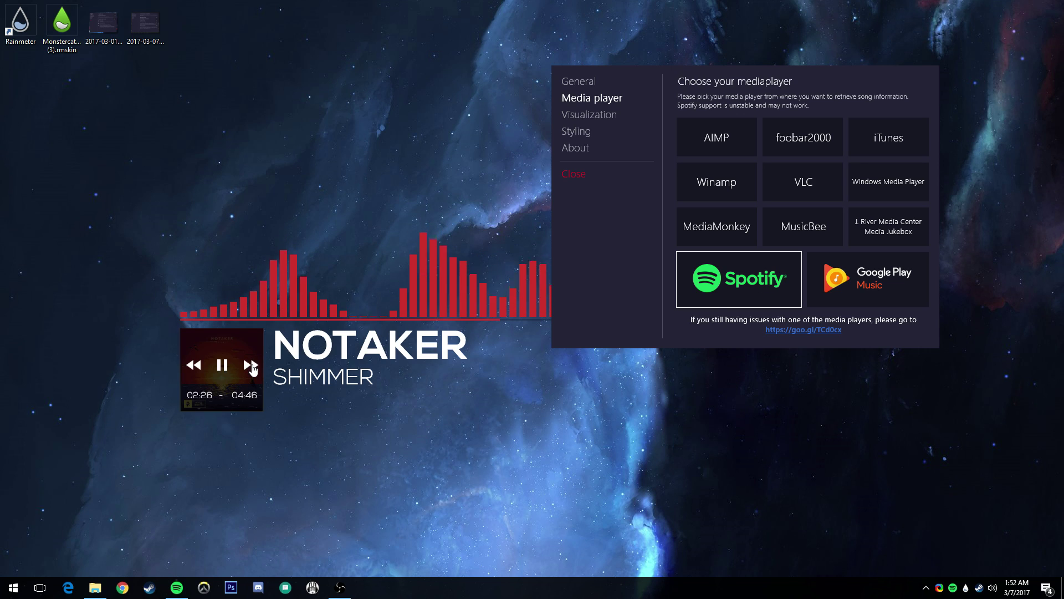
pyautogui.click(250, 365)
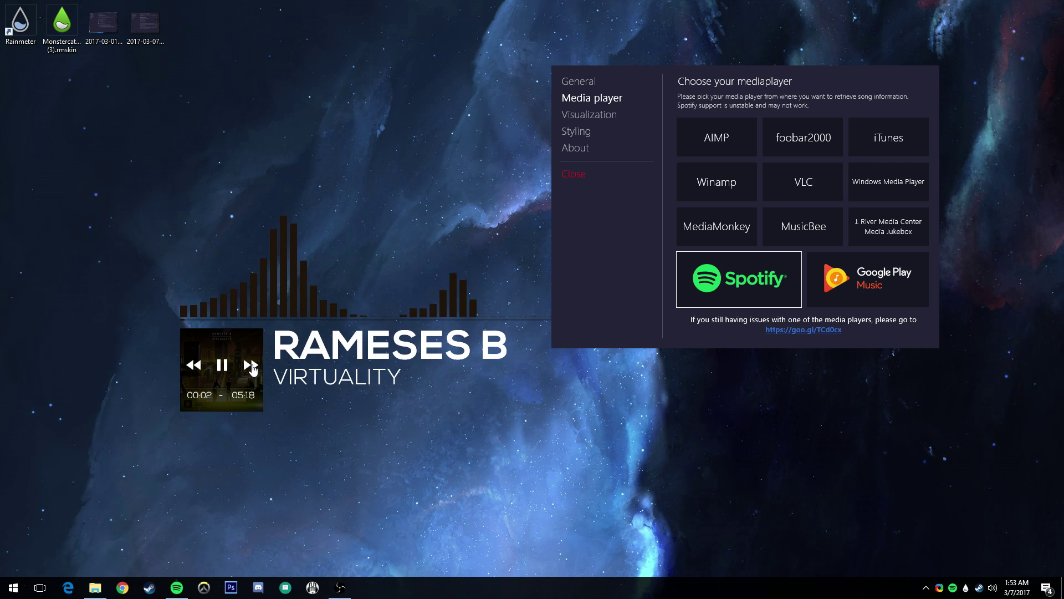
pyautogui.click(250, 365)
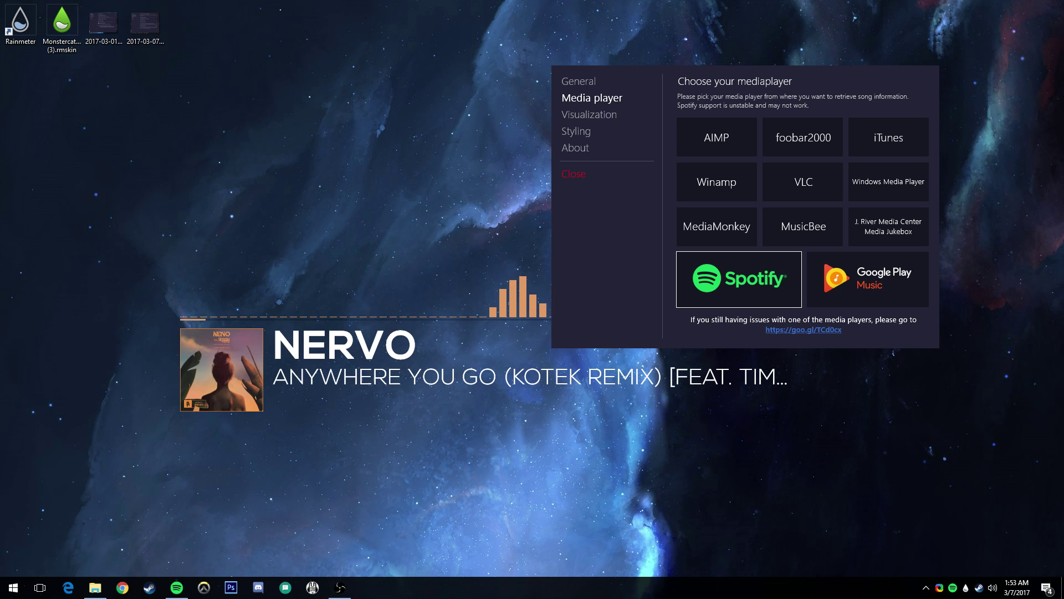
pyautogui.press('XF86AudioNext')
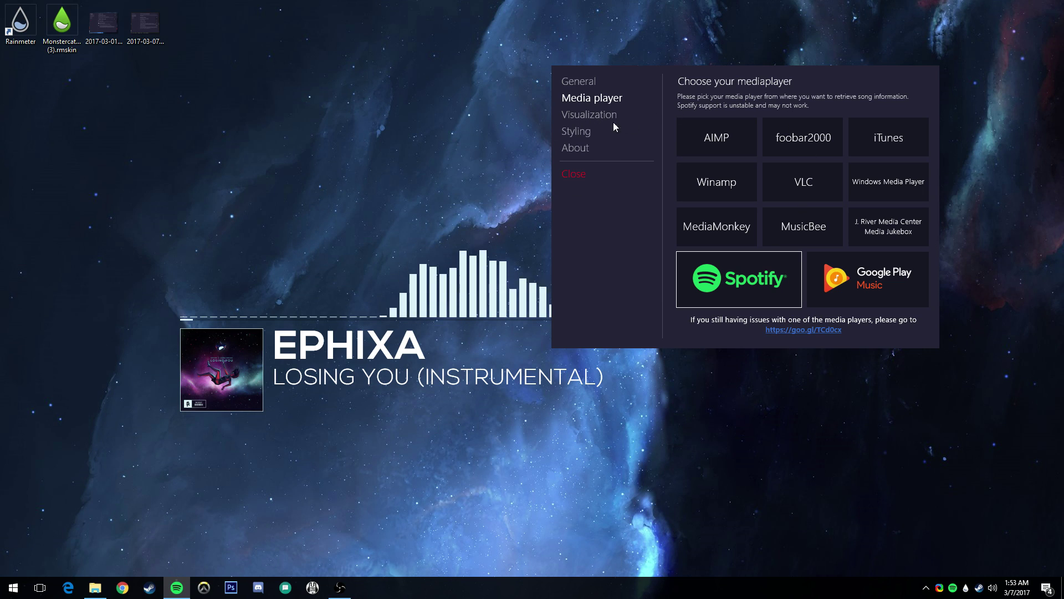
# - Open the Visualization settings, move the panel right, and keep sensitivity at 35 dB
pyautogui.click(610, 116)
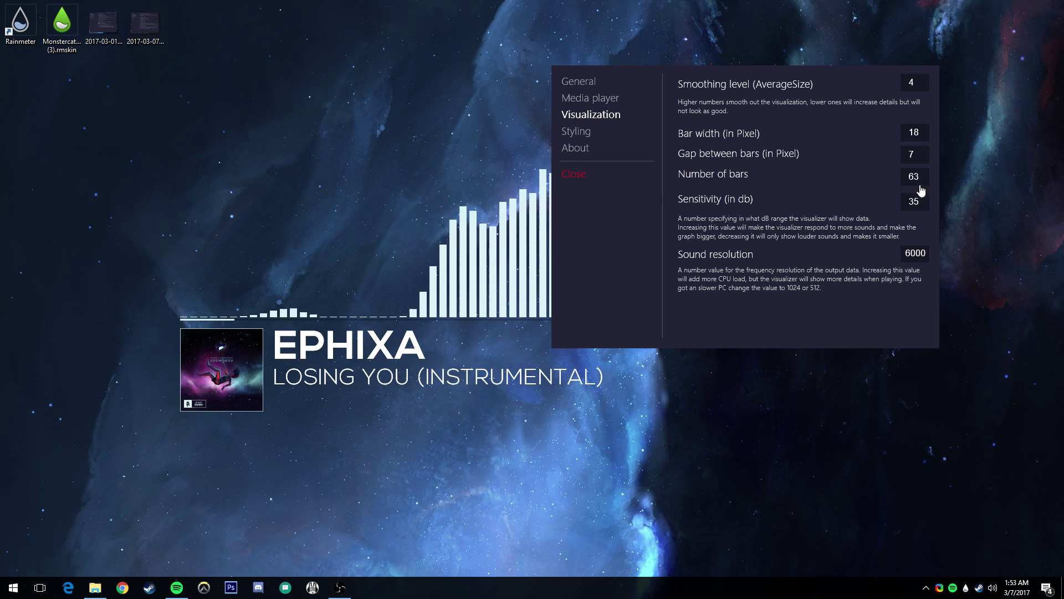
pyautogui.moveTo(683, 206); pyautogui.dragTo(756, 203)
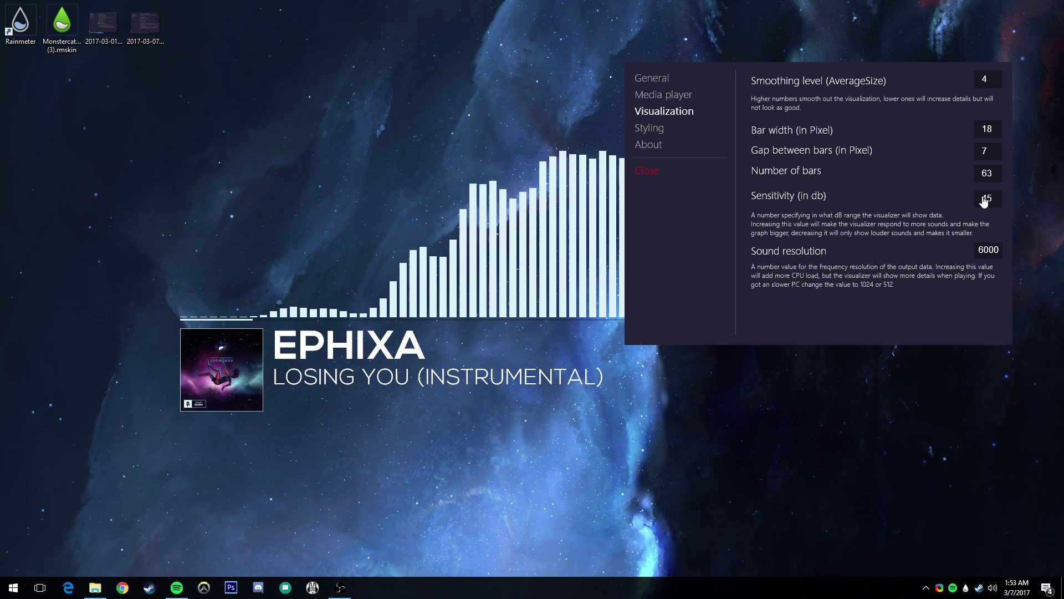
pyautogui.press('Return')
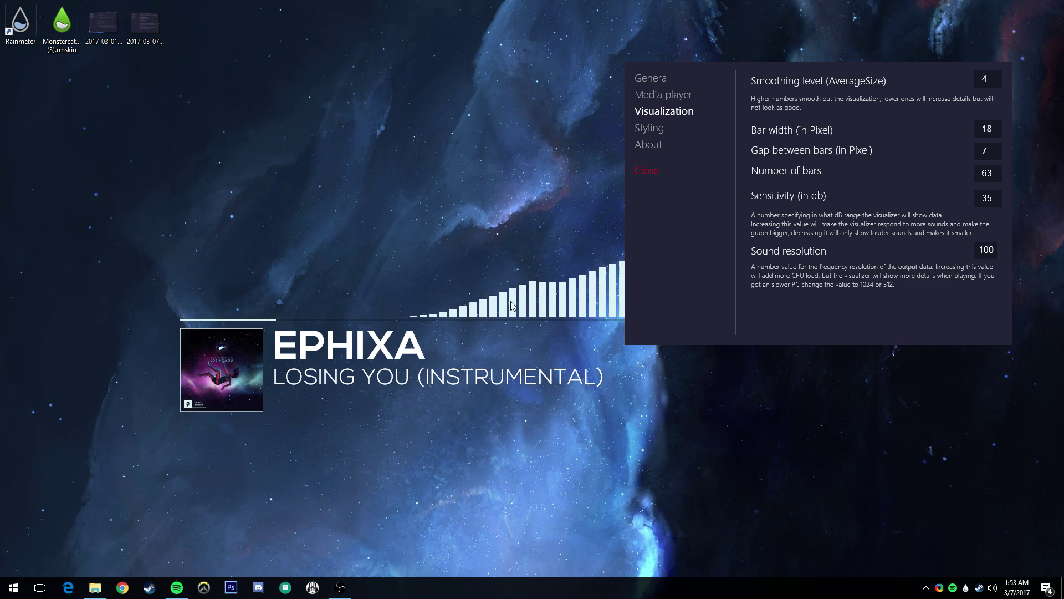
# - Set the sound resolution to 1000, then to 6000
pyautogui.write('1000')
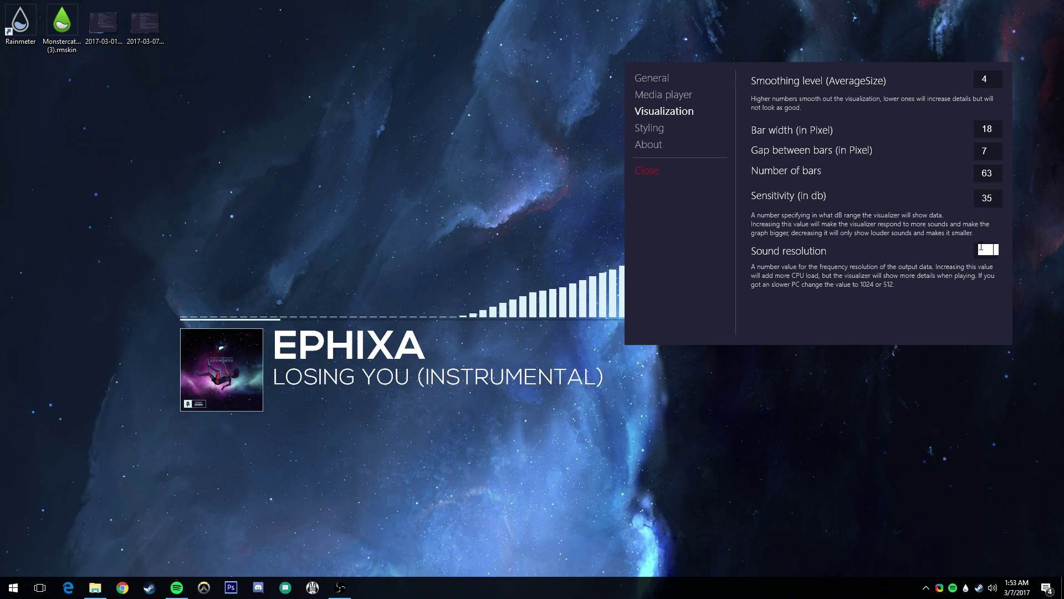
pyautogui.press('Return')
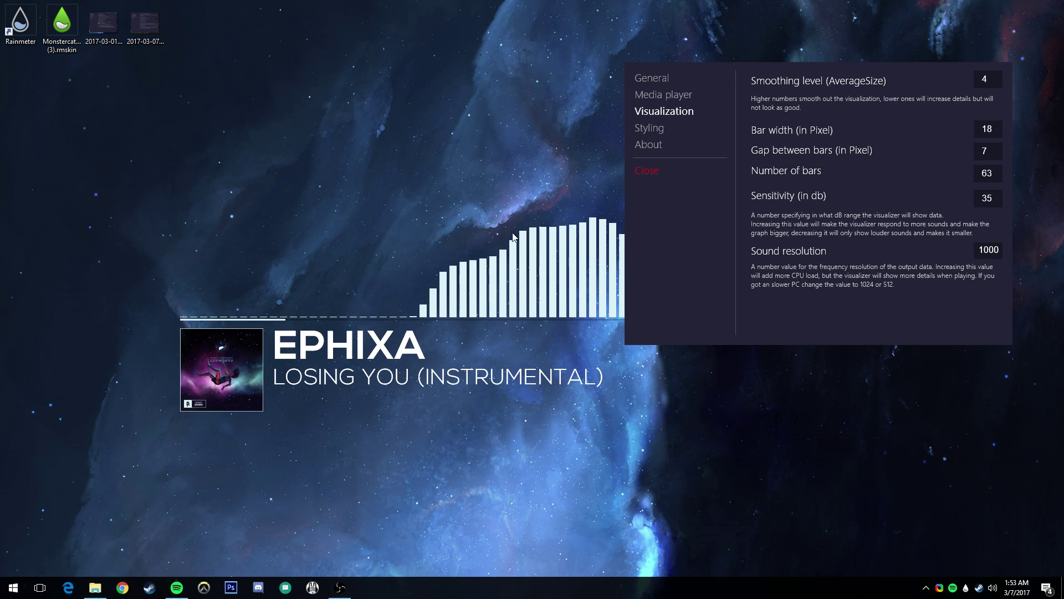
pyautogui.click(980, 249)
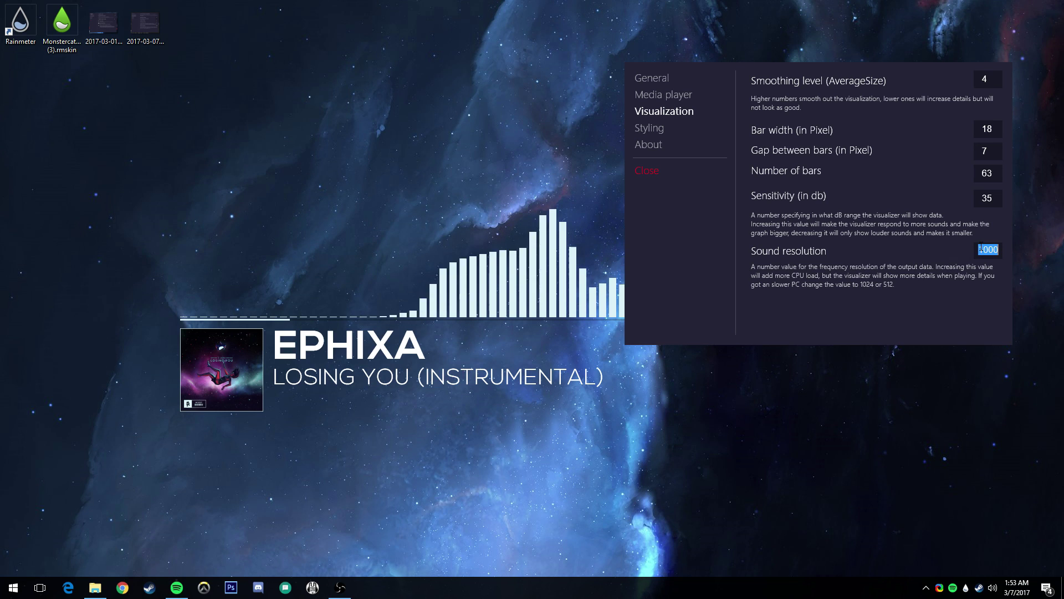
pyautogui.press('BackSpace')
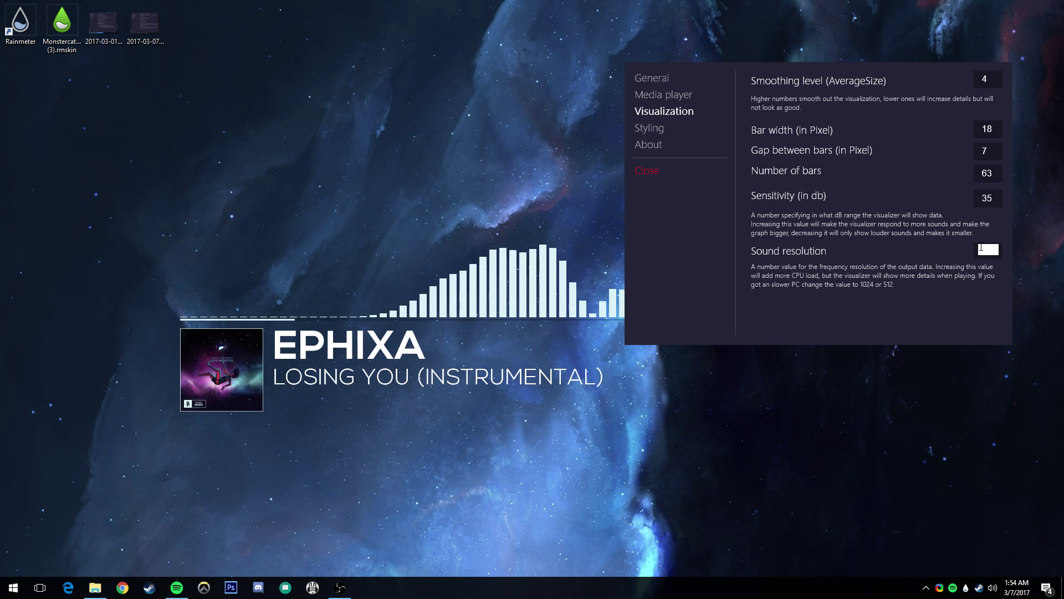
pyautogui.write('6000')
pyautogui.press('Return')
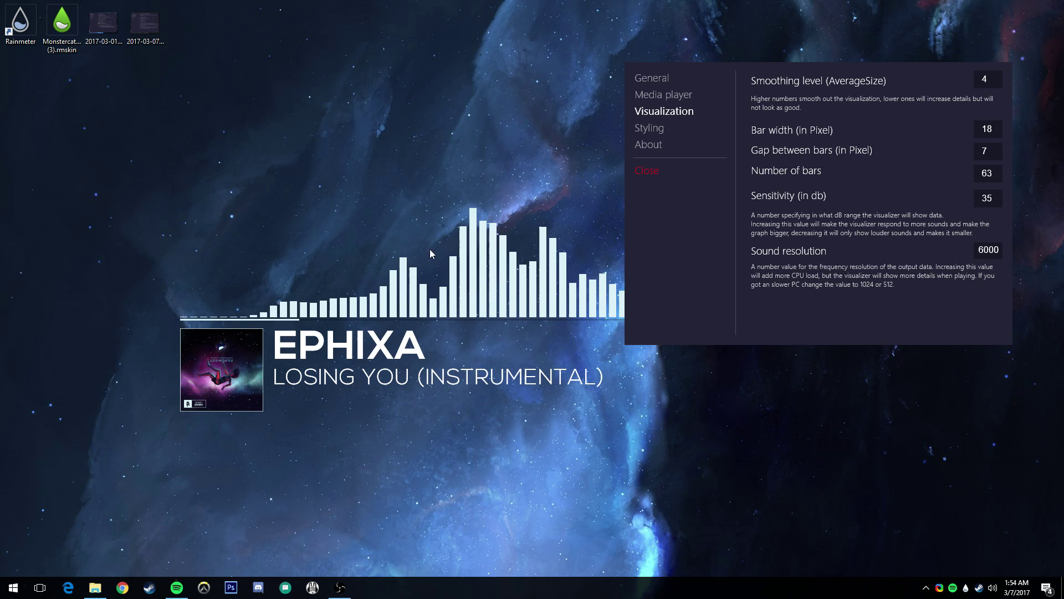
# - Try a sound resolution of 4095, then restore it to 6000
pyautogui.click(985, 251)
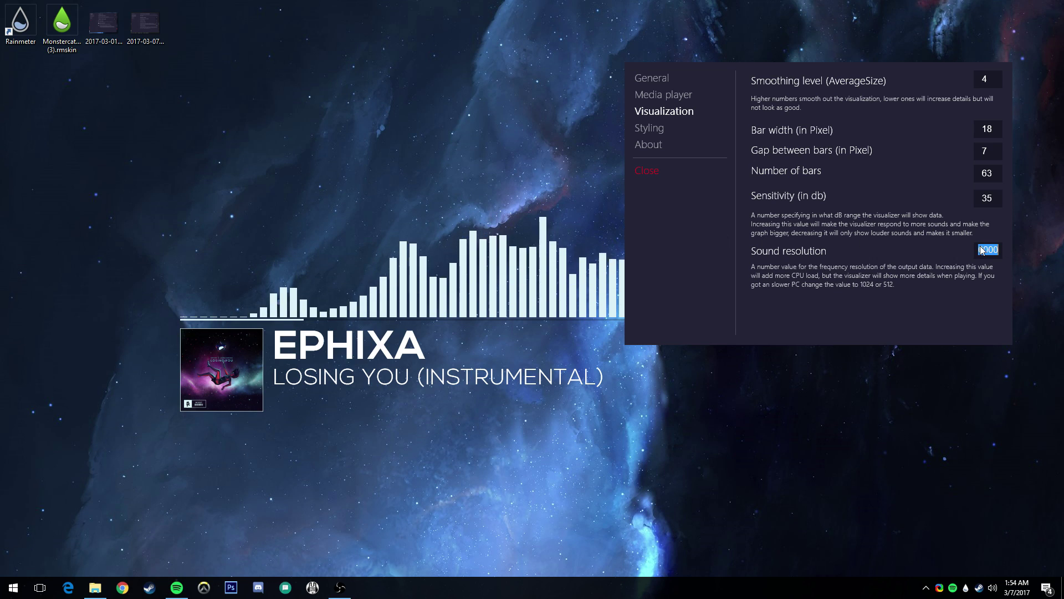
pyautogui.click(986, 250)
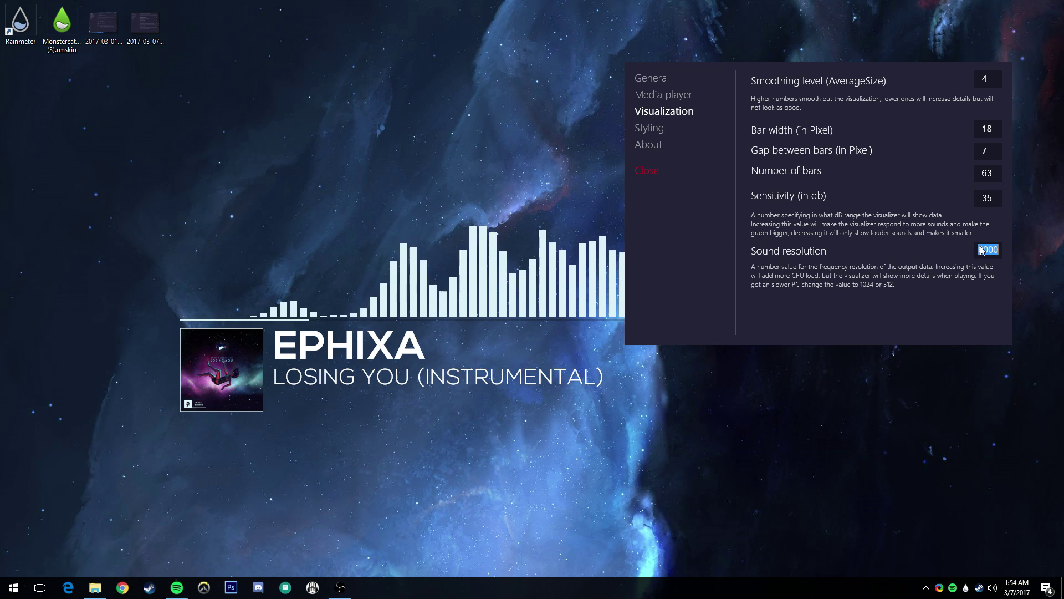
pyautogui.press('BackSpace')
pyautogui.write('4095')
pyautogui.press('Return')
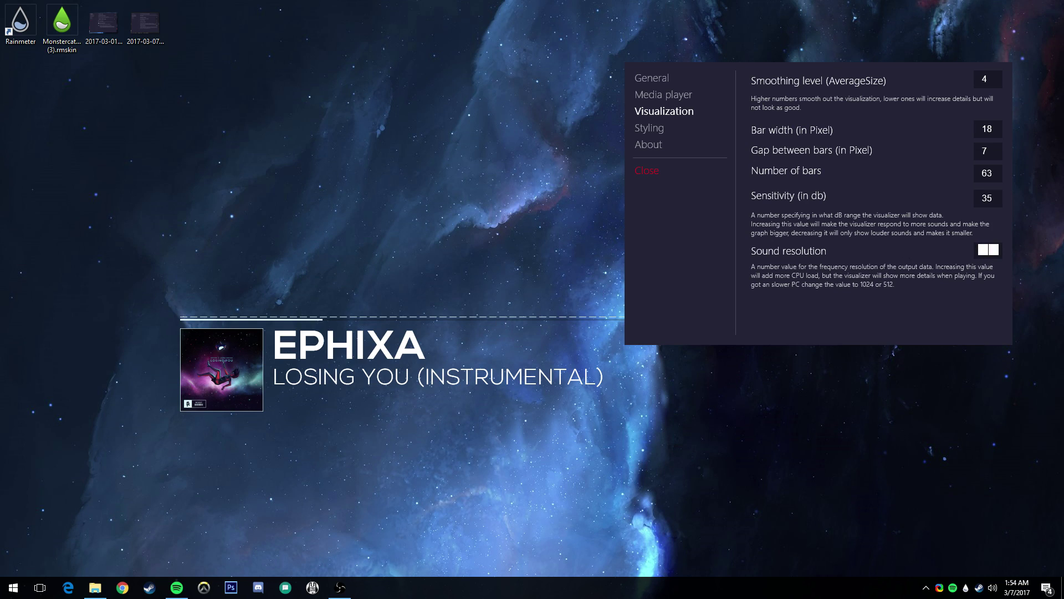
pyautogui.write('6000')
pyautogui.press('Return')
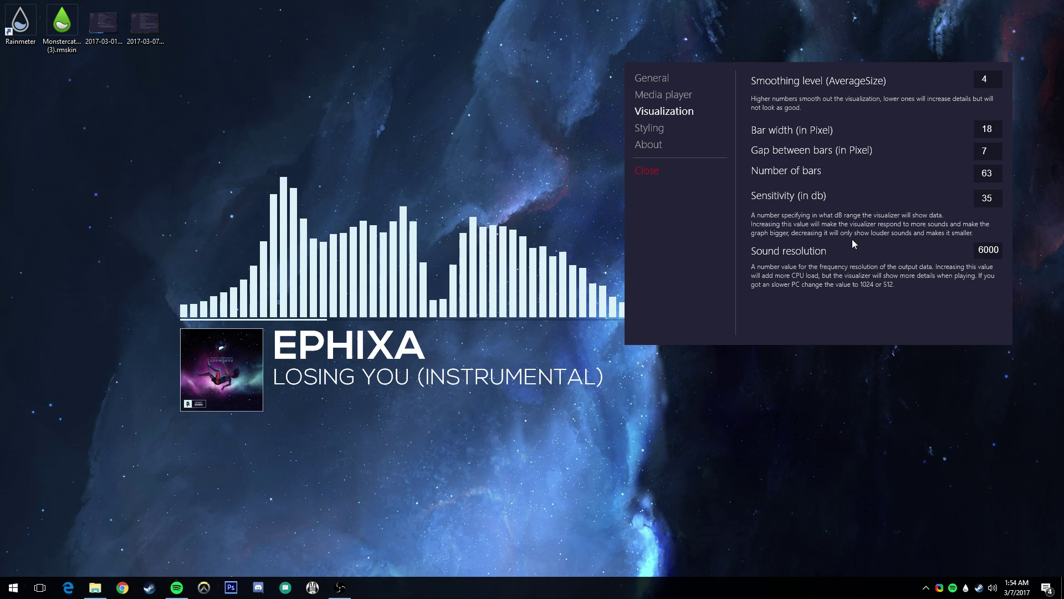
# - Open the Styling page with Default Color, Text color and dynamic cover art colour options
pyautogui.click(649, 128)
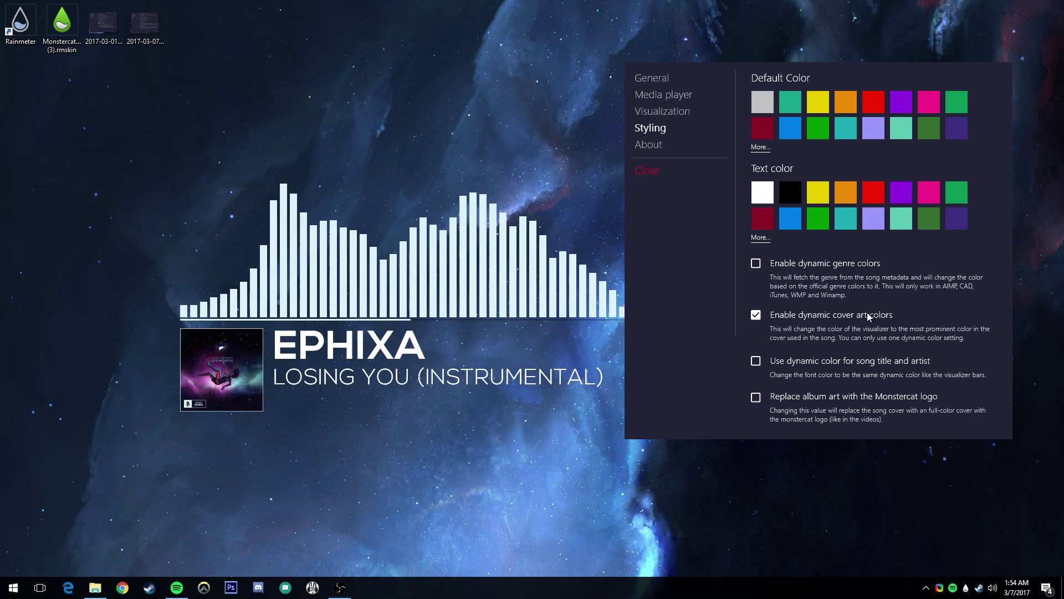
# - Skip ahead two tracks to Tokyo Machine – Hype so the bars turn green
pyautogui.moveTo(190, 367)
pyautogui.click(246, 364)
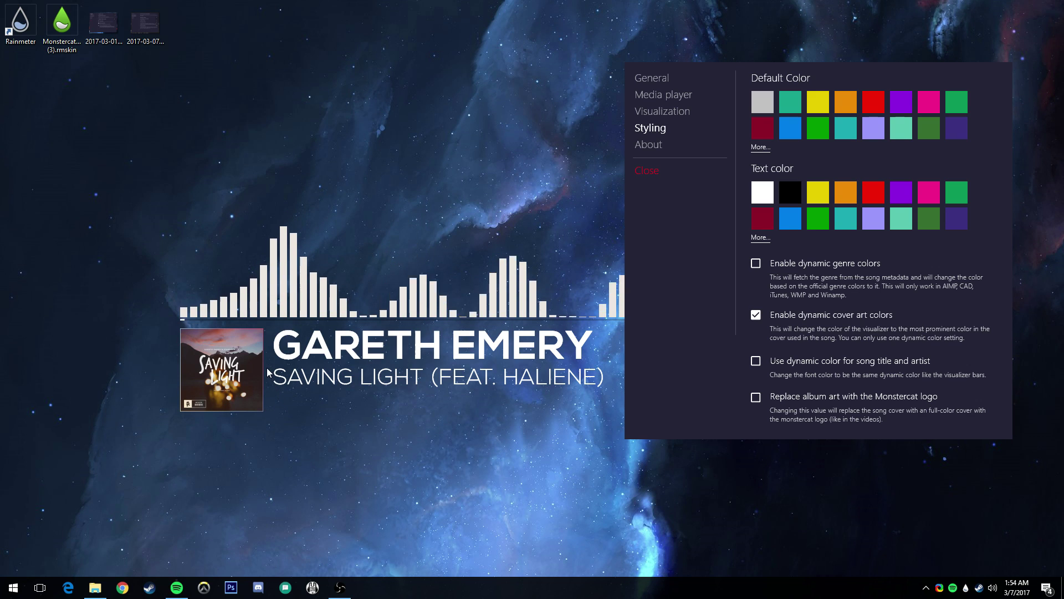
pyautogui.click(244, 366)
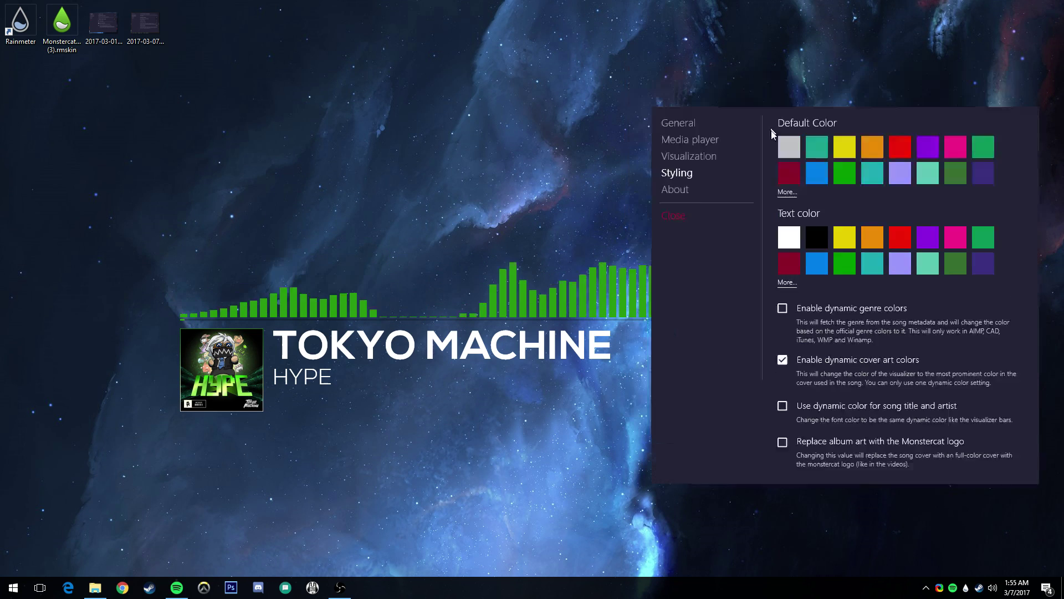
# - Open the Windows Volume Mixer from the tray and raise Spotify's volume
pyautogui.moveTo(194, 368)
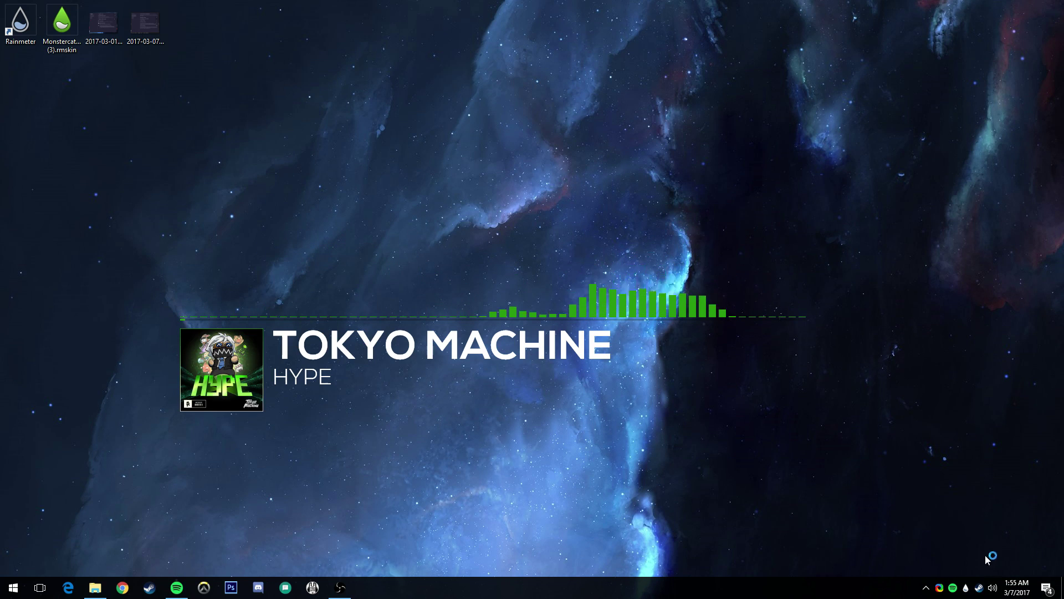
pyautogui.rightClick(992, 587)
pyautogui.click(975, 526)
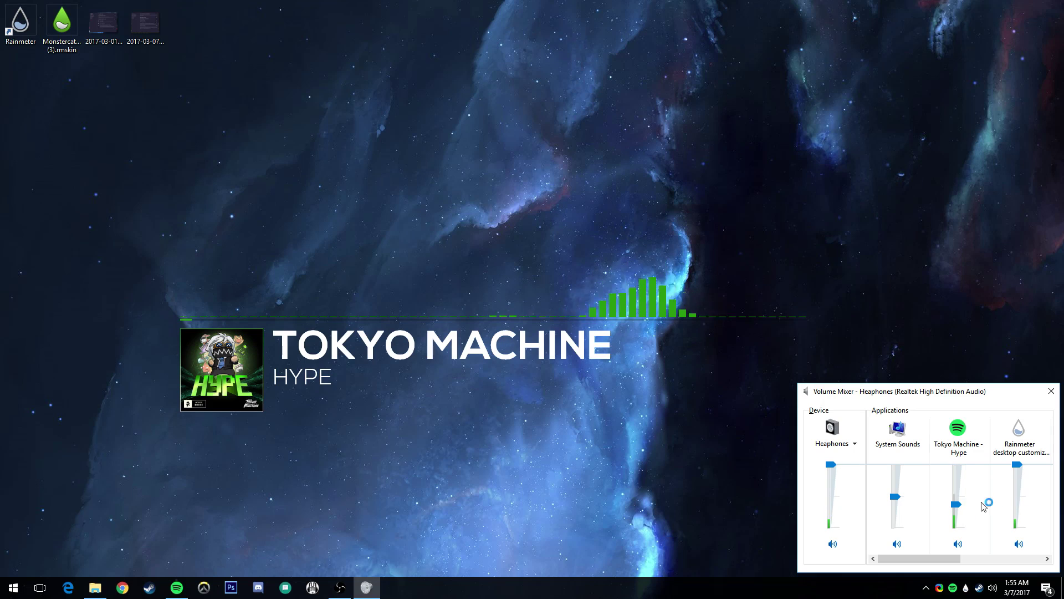
pyautogui.moveTo(953, 505); pyautogui.dragTo(953, 472)
# - Restart the current song, move the Volume Mixer higher and lower Spotify's volume
pyautogui.moveTo(197, 368)
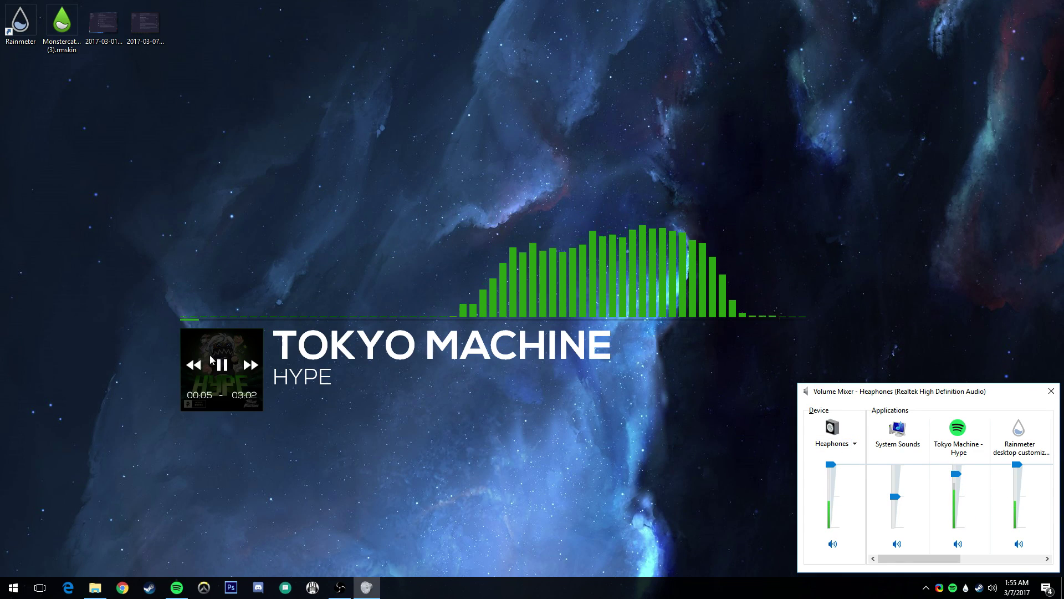
pyautogui.click(197, 368)
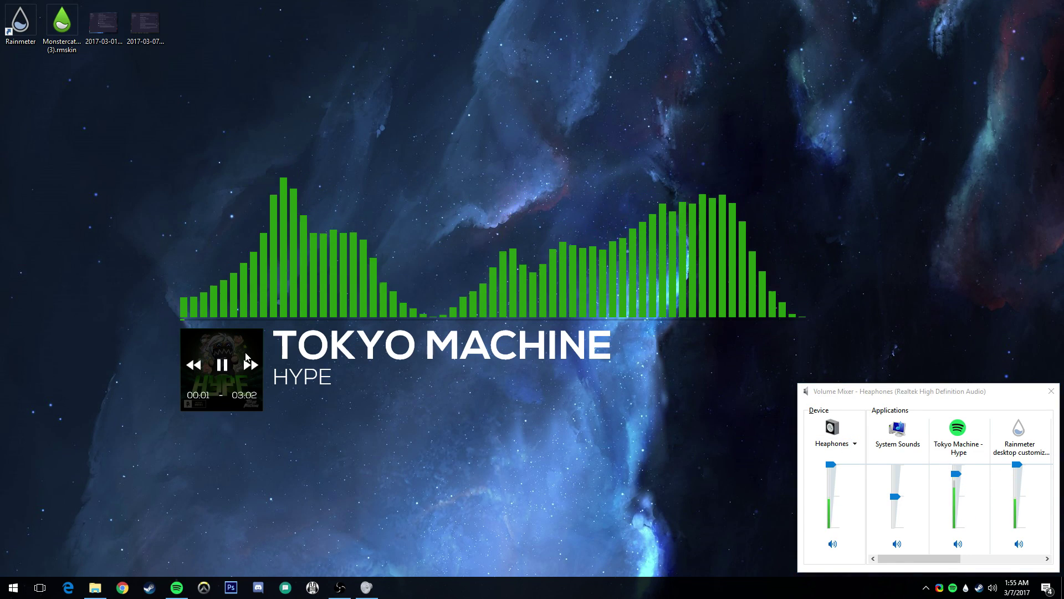
pyautogui.moveTo(987, 392); pyautogui.dragTo(886, 273)
pyautogui.moveTo(856, 354); pyautogui.dragTo(856, 393)
# - Skip ahead three tracks to SOUPANDREAS – Tumbling Down
pyautogui.click(642, 168)
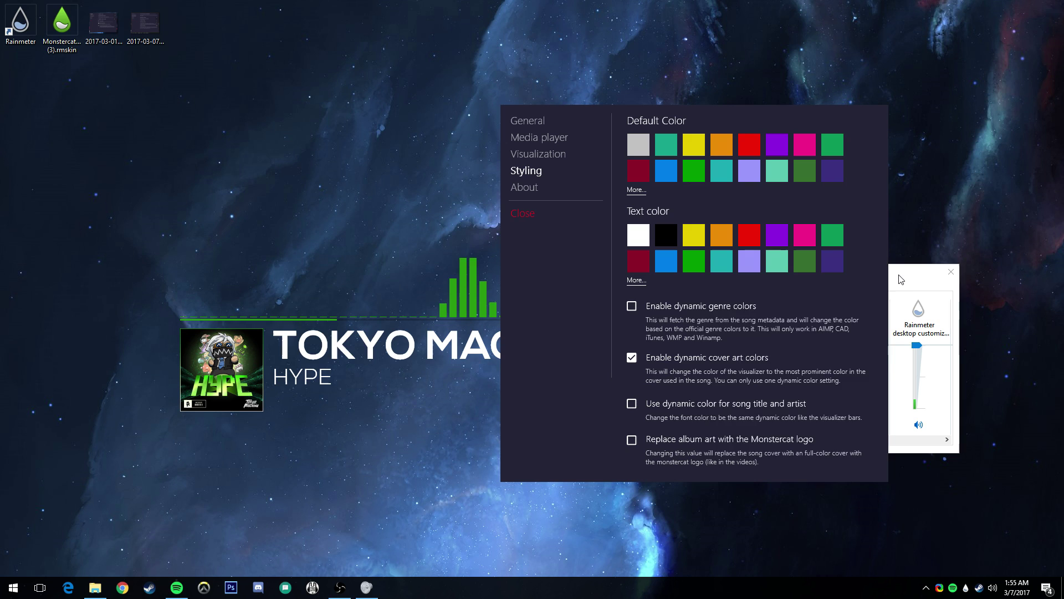
pyautogui.click(900, 279)
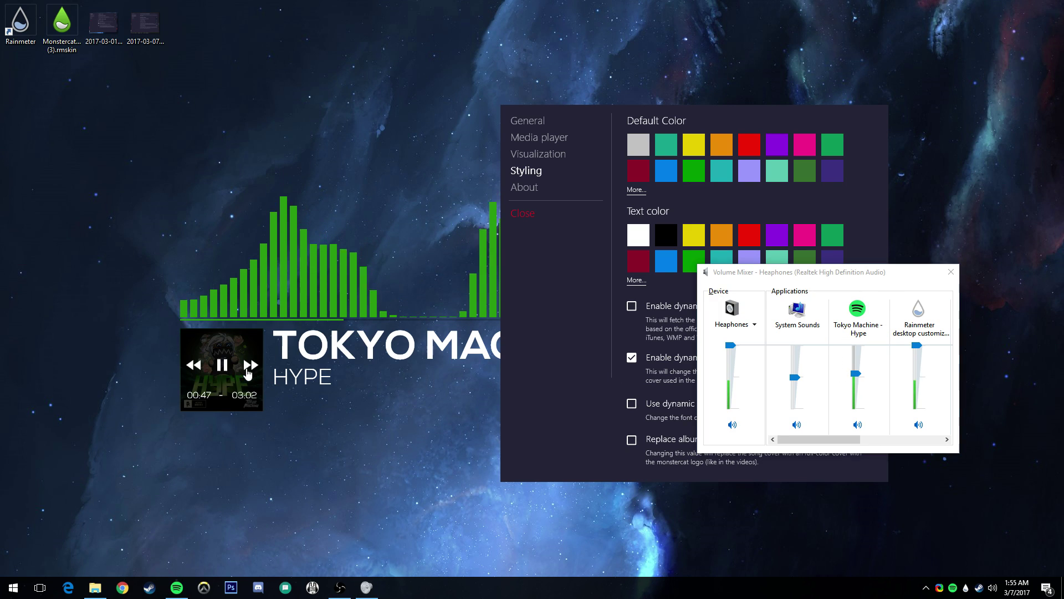
pyautogui.click(248, 367)
pyautogui.click(253, 367)
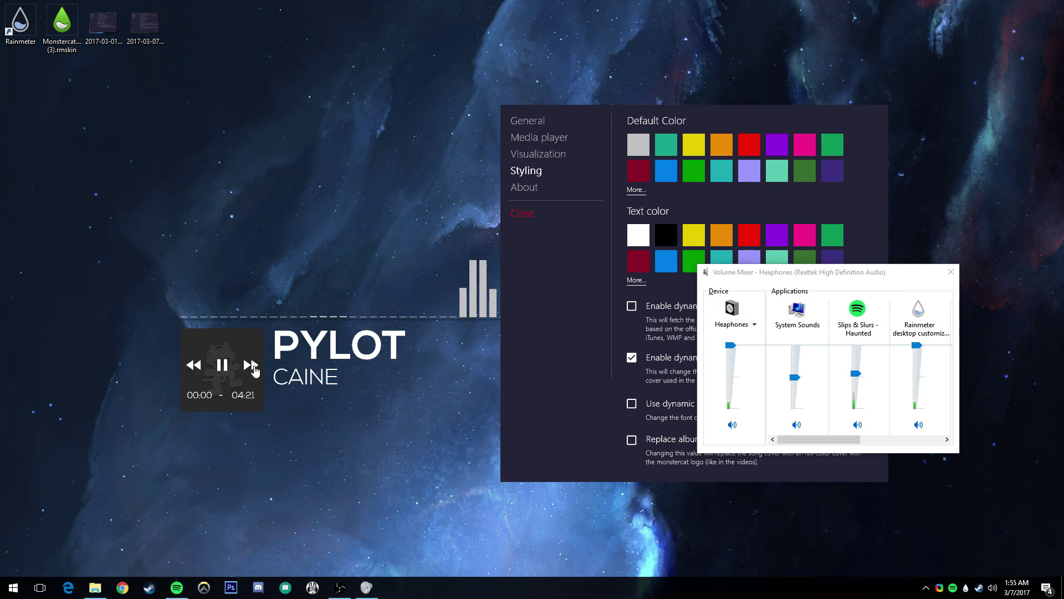
pyautogui.click(249, 368)
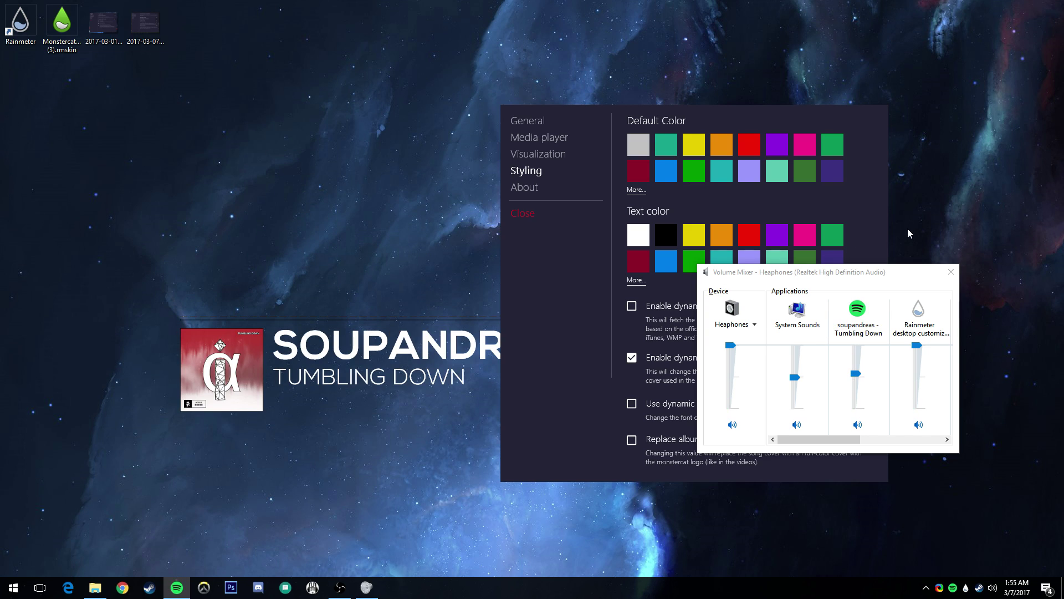
# - Re-check Enable dynamic cover art colors, then unload the visualizer settings skin
pyautogui.click(565, 298)
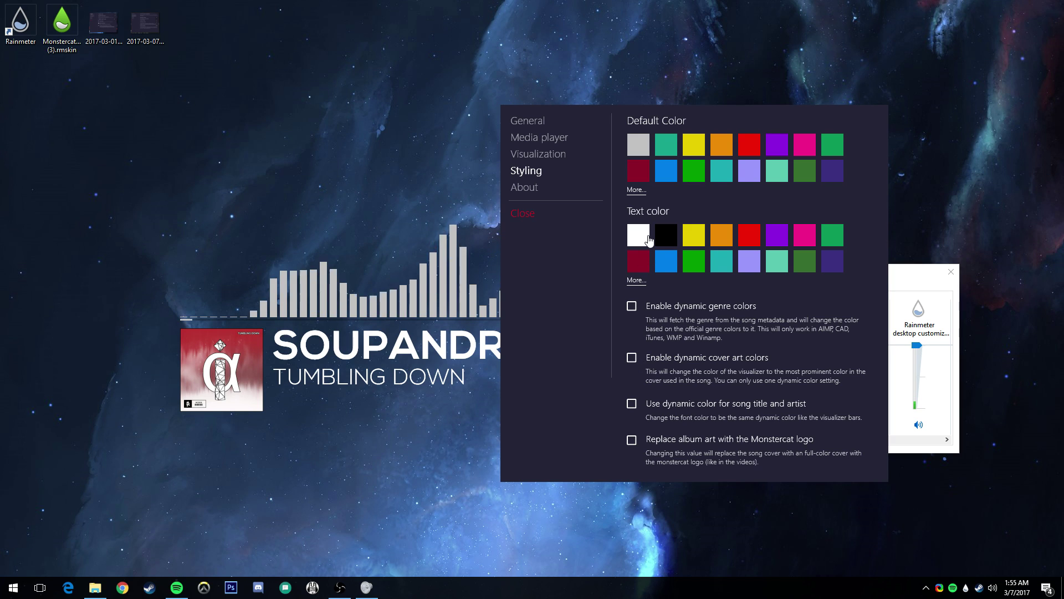
pyautogui.click(631, 357)
pyautogui.click(524, 187)
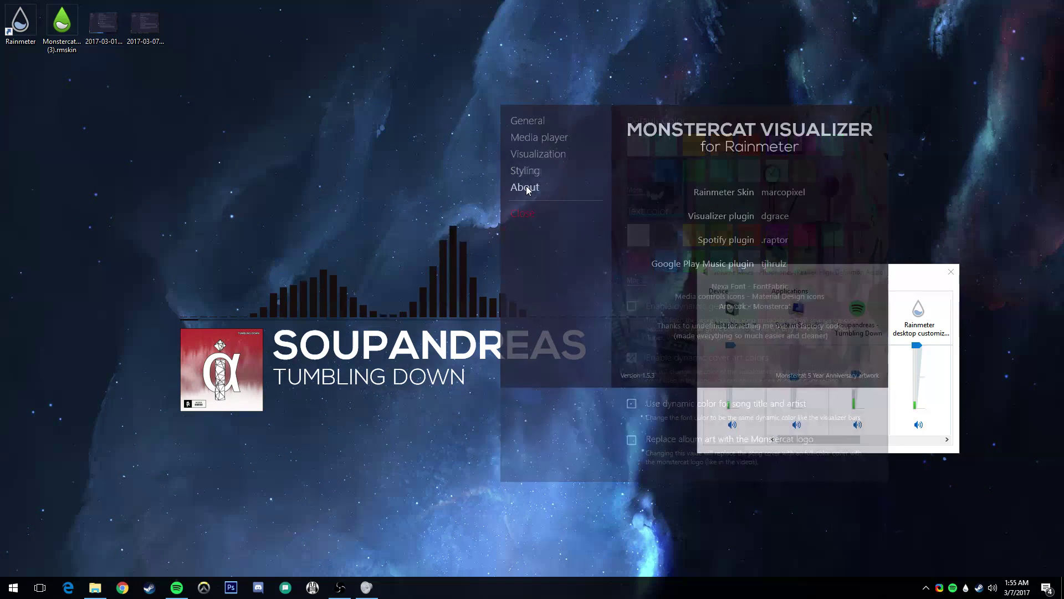
pyautogui.click(529, 120)
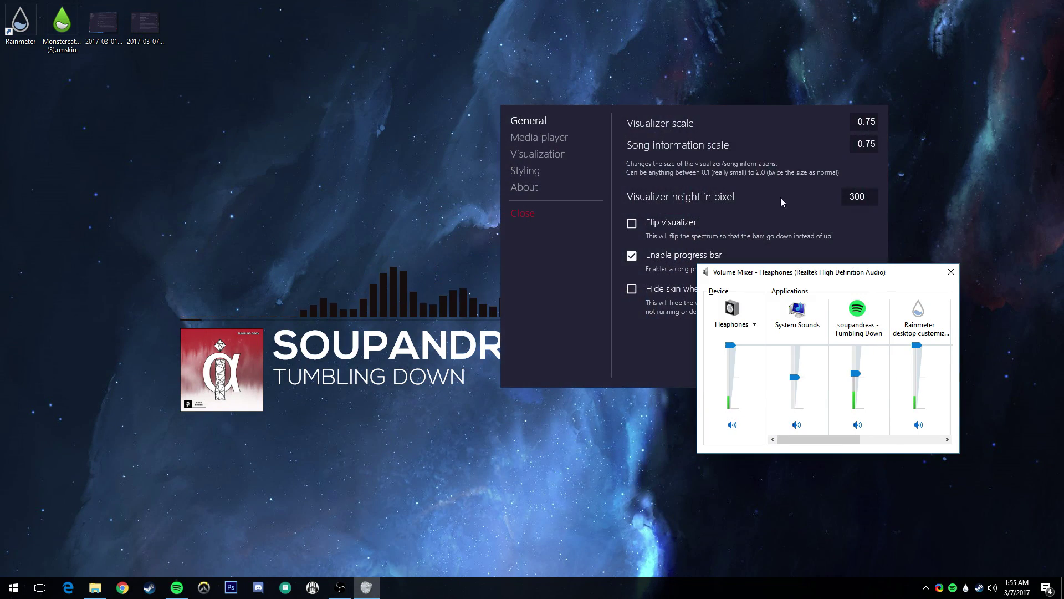
pyautogui.rightClick(789, 122)
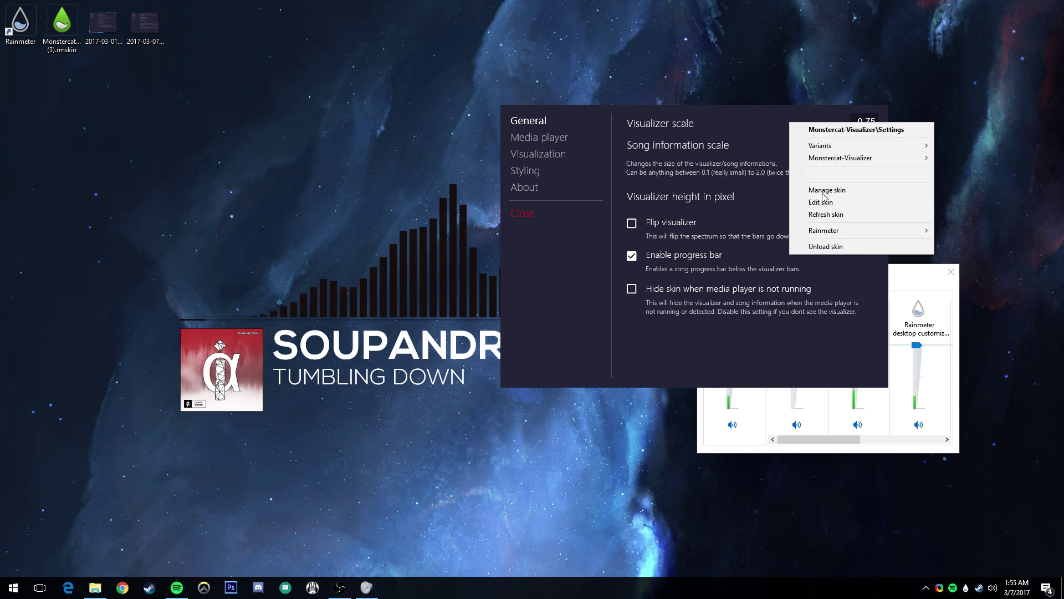
pyautogui.click(849, 248)
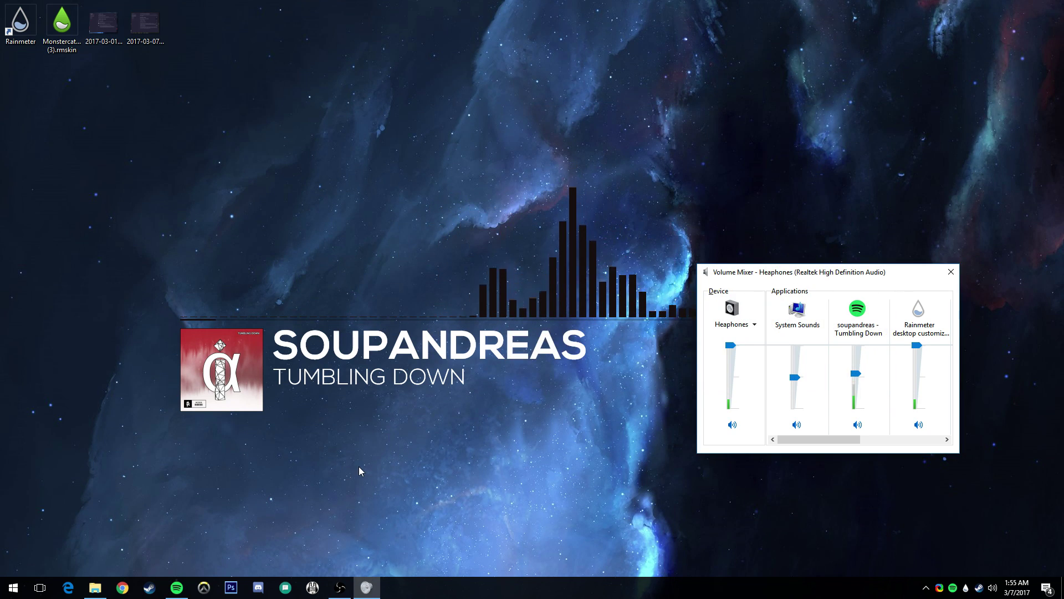
# - Move the Volume Mixer window to the upper right of the screen
pyautogui.click(341, 587)
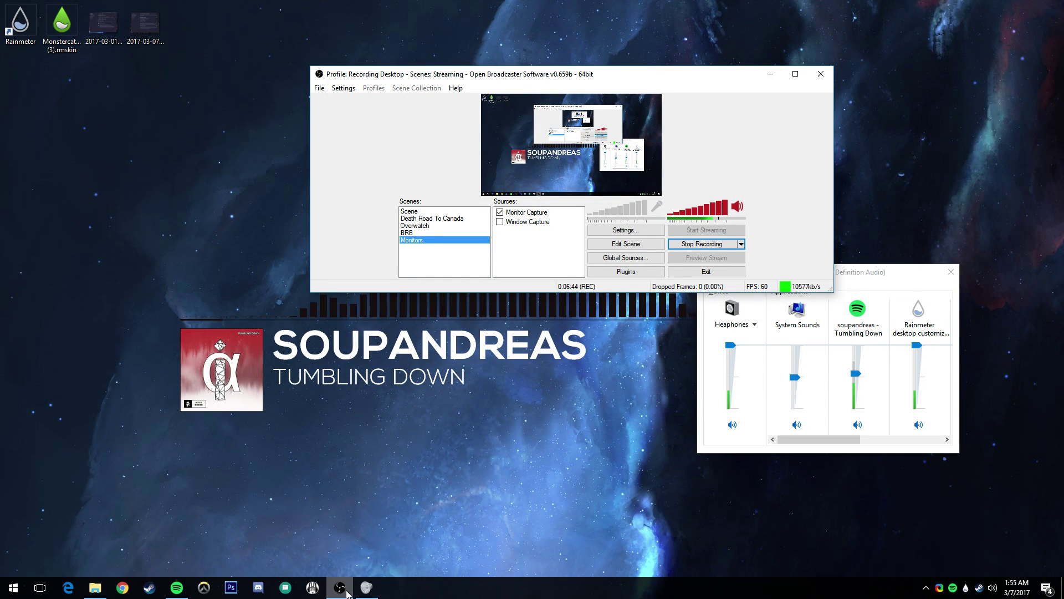
pyautogui.click(340, 588)
pyautogui.rightClick(258, 360)
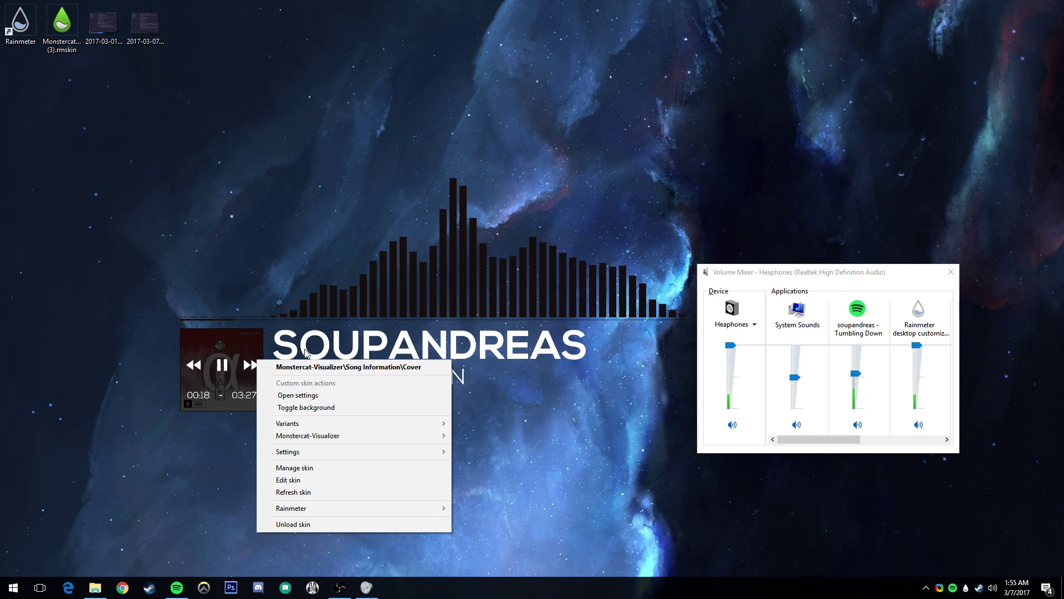
pyautogui.click(784, 267)
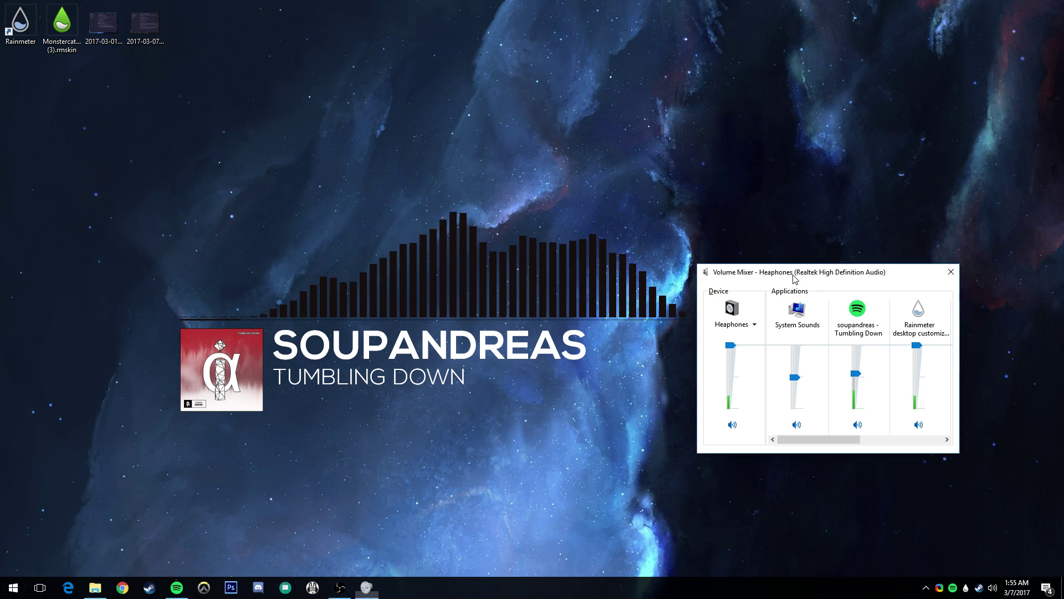
pyautogui.moveTo(785, 267); pyautogui.dragTo(774, 108)
# - Open the Monstercat Visualizer settings from the cover skin's menu and go to Styling
pyautogui.rightClick(216, 359)
pyautogui.moveTo(318, 433)
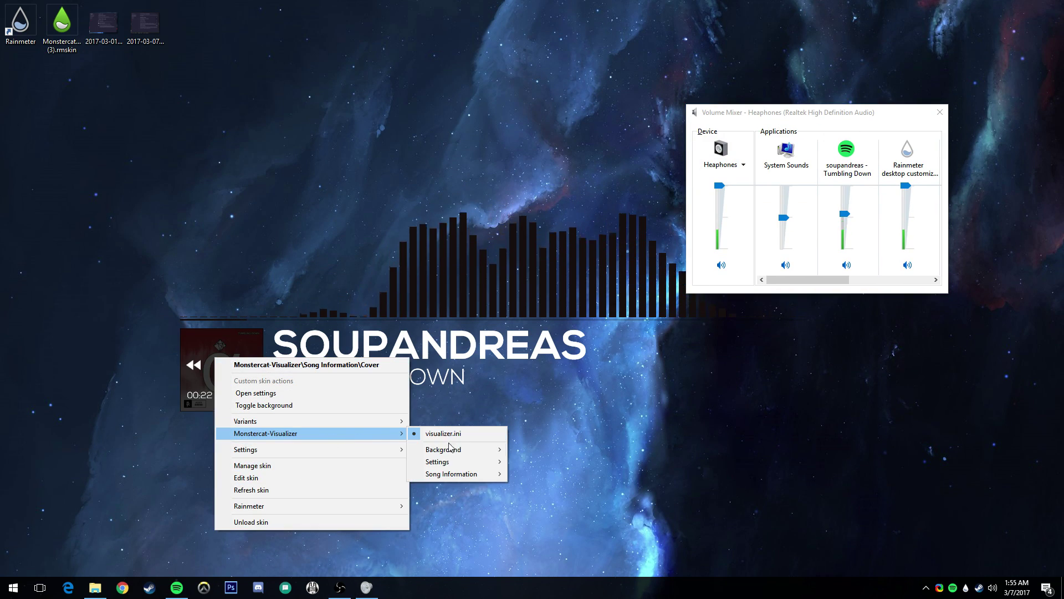
pyautogui.moveTo(455, 463)
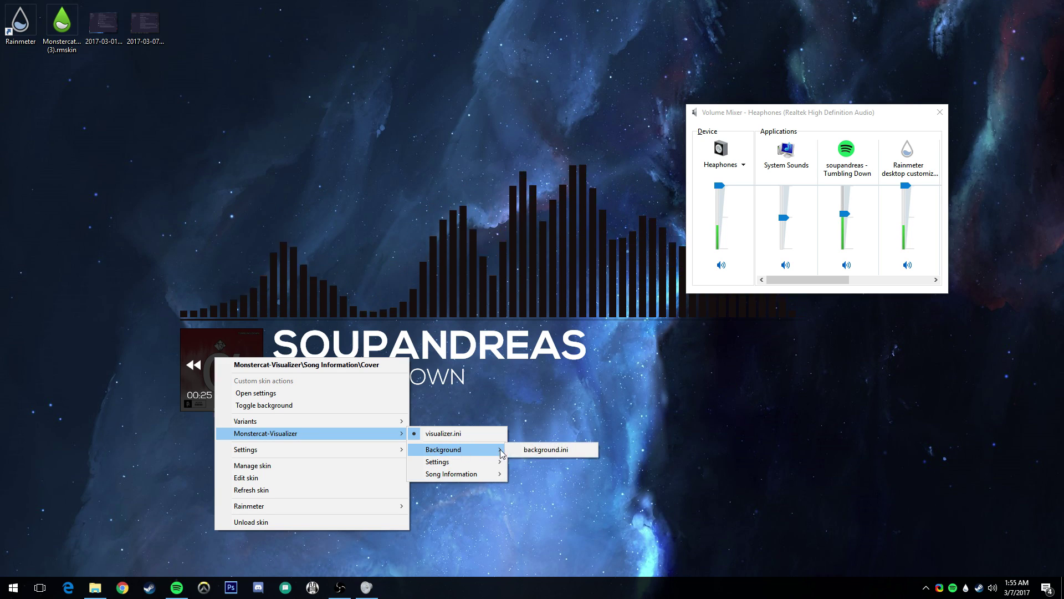
pyautogui.click(547, 461)
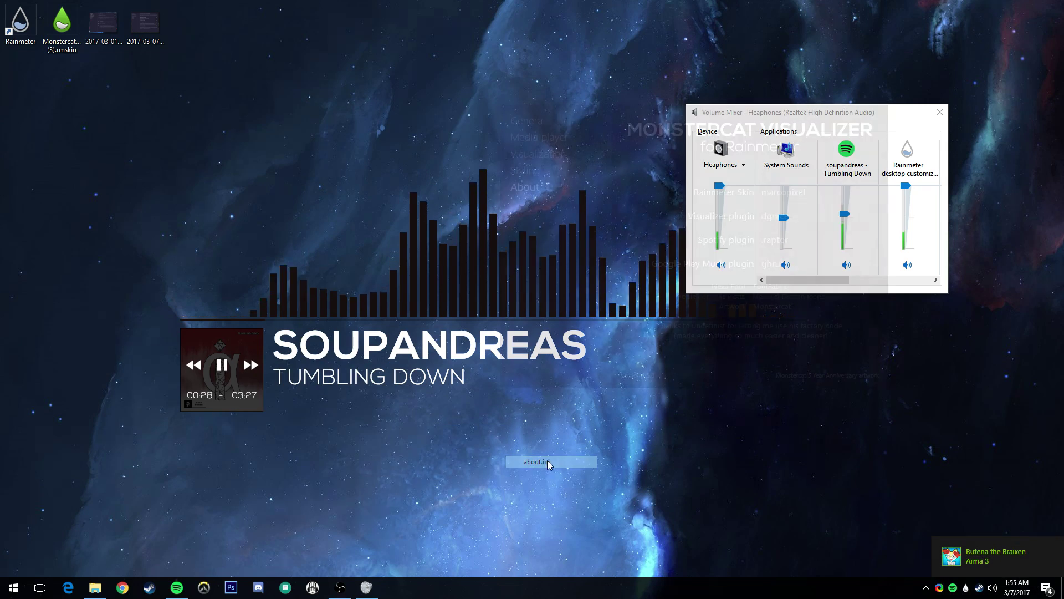
pyautogui.click(527, 171)
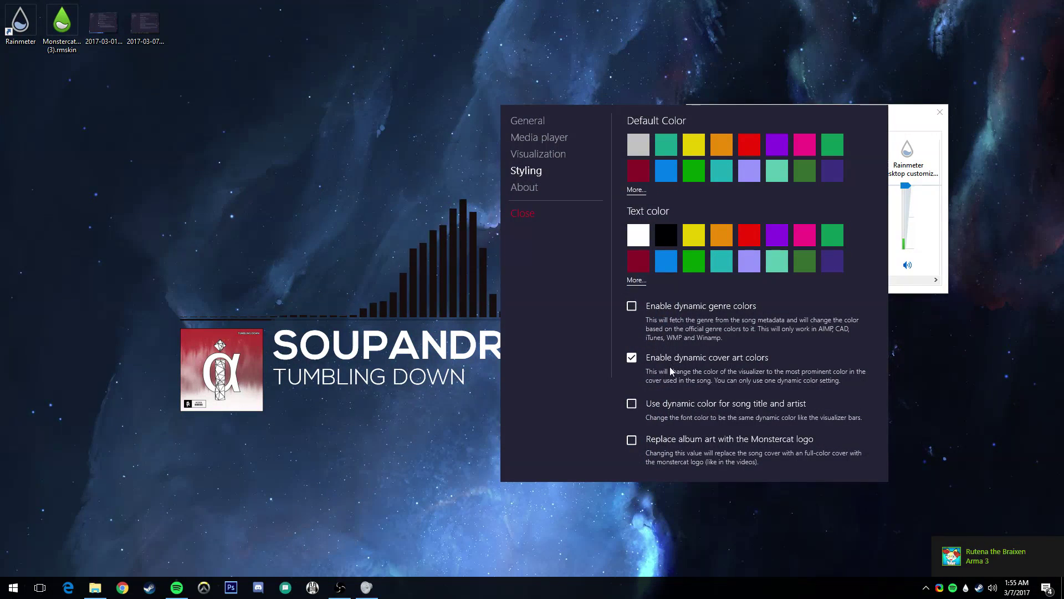
# - Unload the settings skin and move the Volume Mixer back to the lower right
pyautogui.click(902, 121)
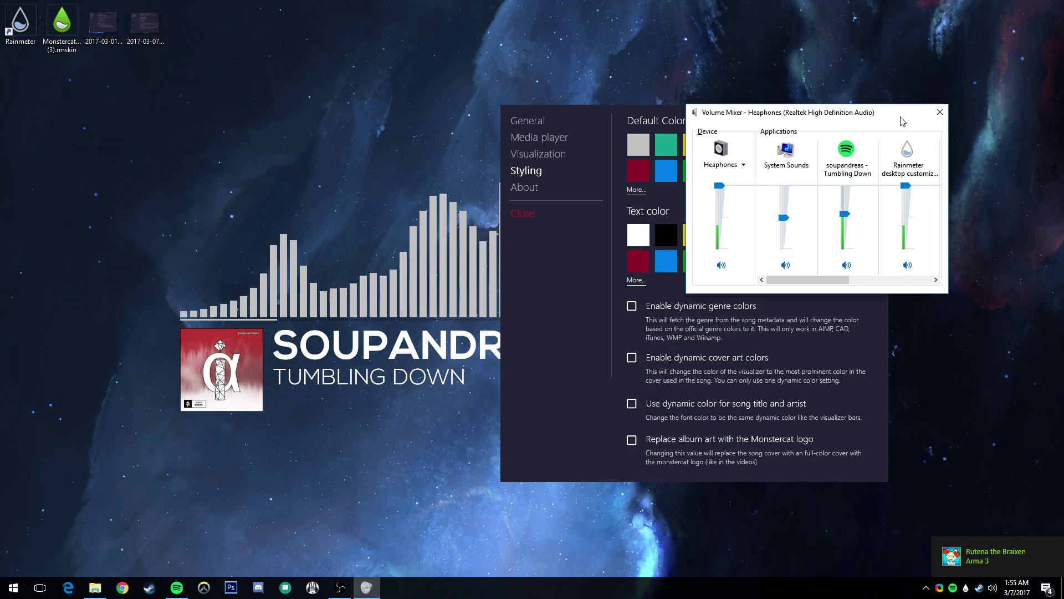
pyautogui.click(626, 117)
pyautogui.rightClick(627, 115)
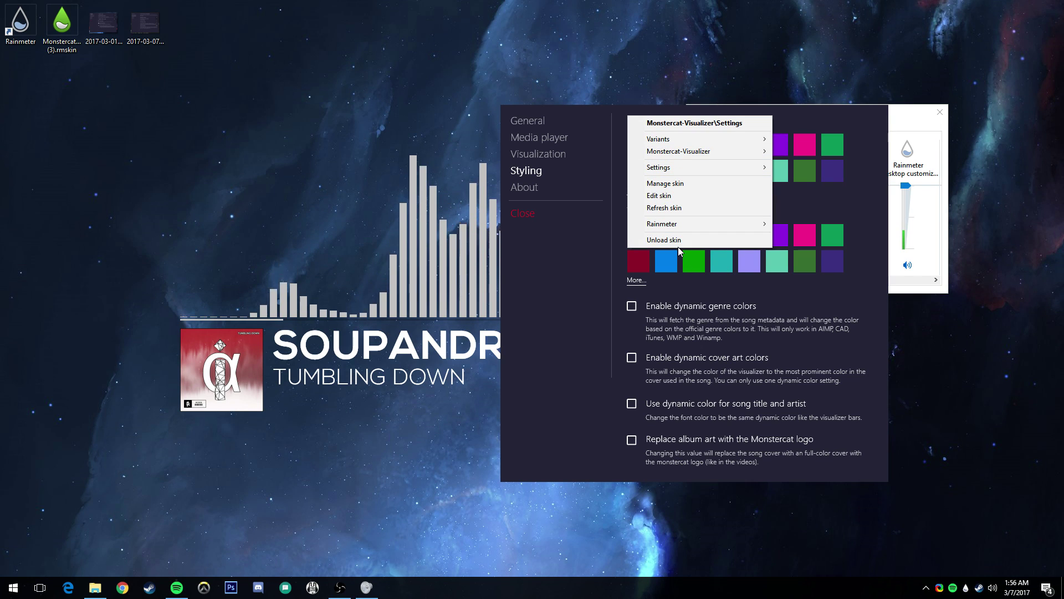
pyautogui.click(677, 244)
pyautogui.moveTo(838, 111); pyautogui.dragTo(810, 354)
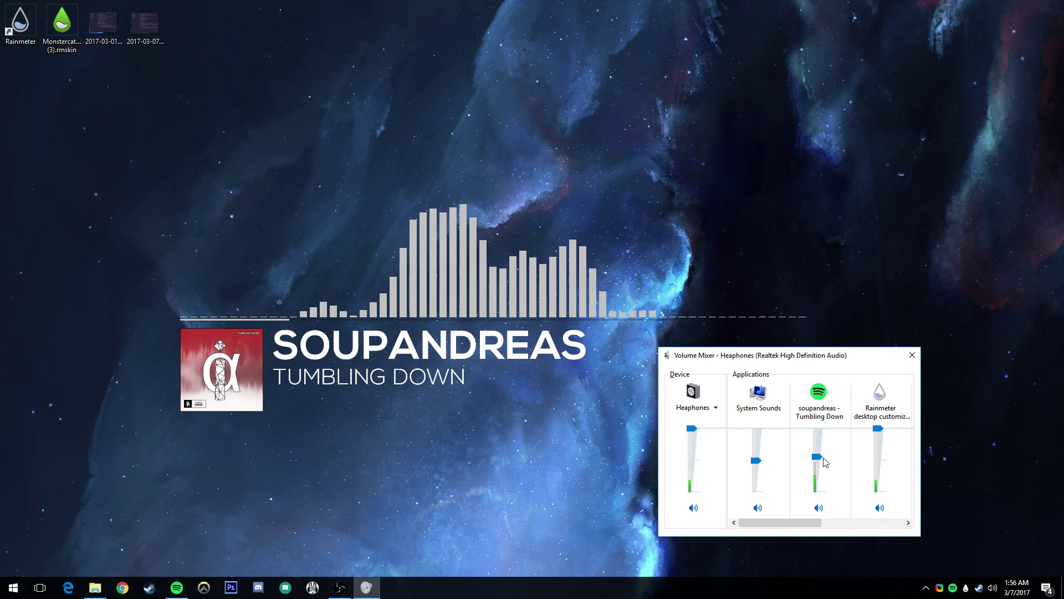
# - Set Spotify to about 54 and Rainmeter to about 62, then close the mixer
pyautogui.moveTo(818, 458); pyautogui.dragTo(819, 378)
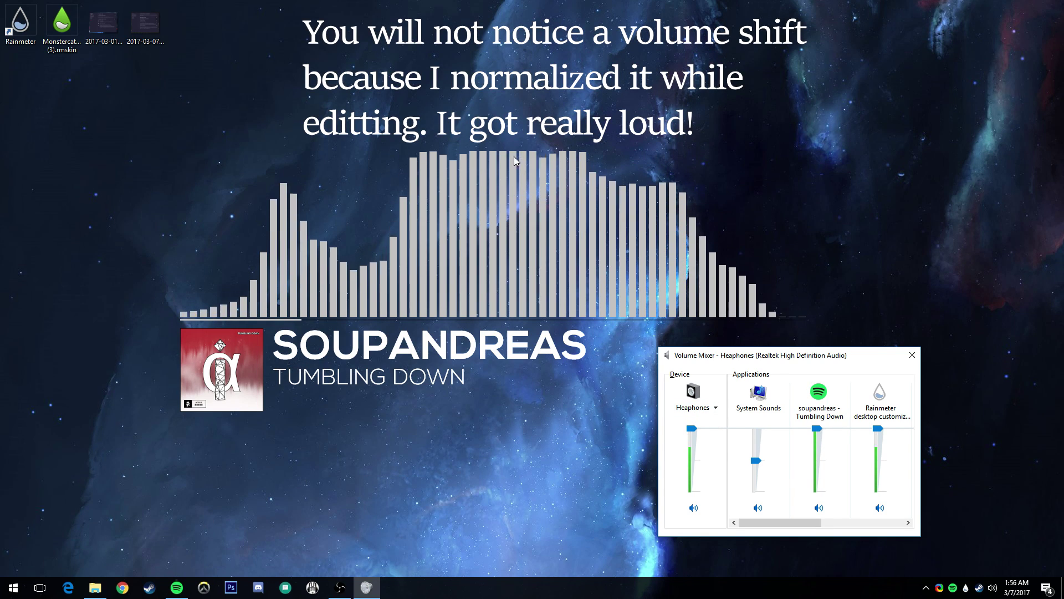
pyautogui.moveTo(878, 428); pyautogui.dragTo(864, 473)
pyautogui.moveTo(817, 429); pyautogui.dragTo(874, 442)
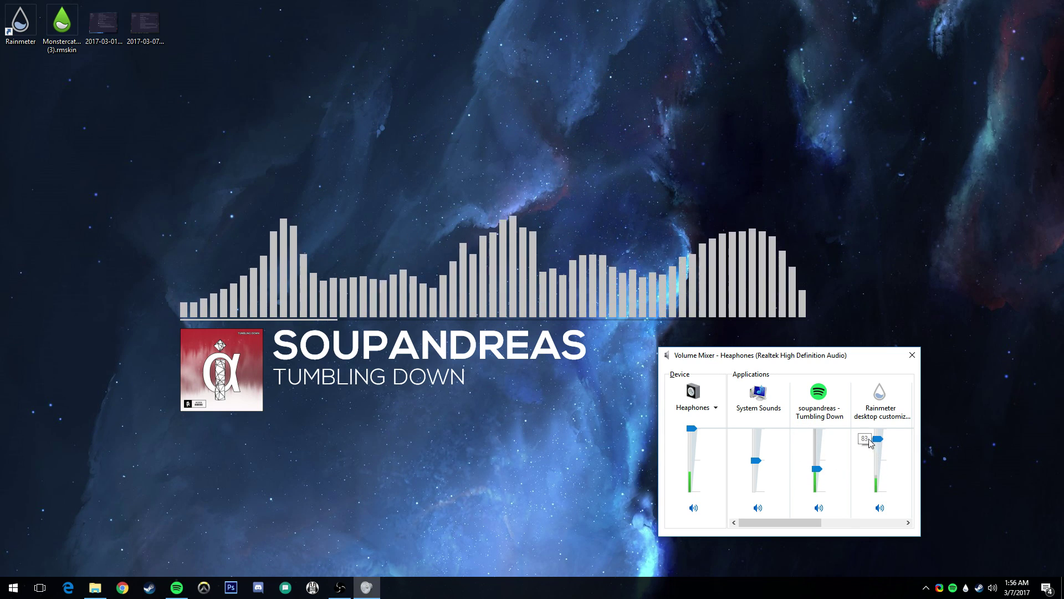
pyautogui.moveTo(818, 470); pyautogui.dragTo(817, 456)
pyautogui.moveTo(878, 439); pyautogui.dragTo(878, 458)
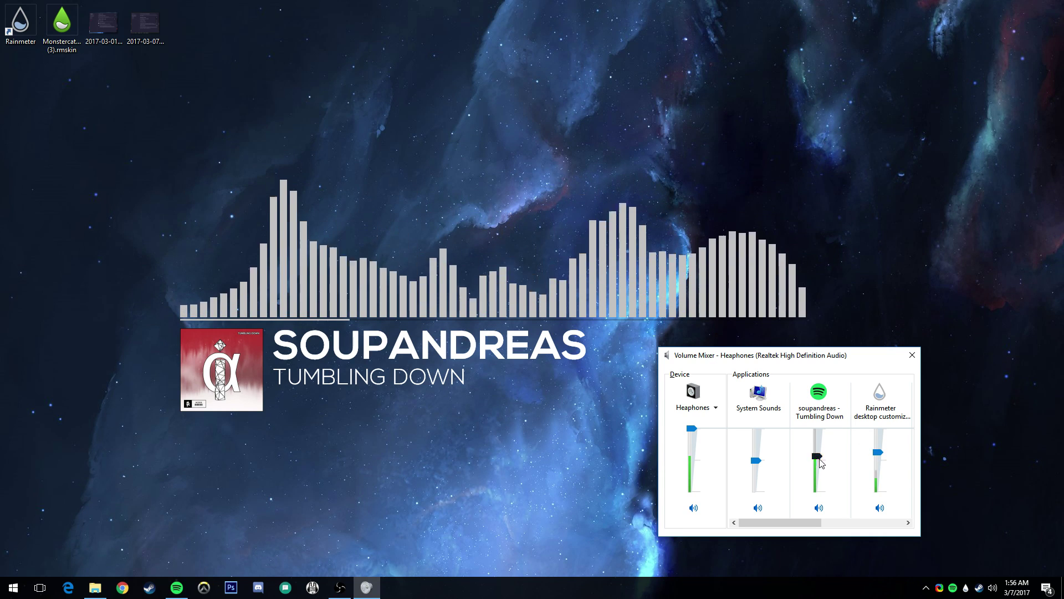
pyautogui.click(912, 355)
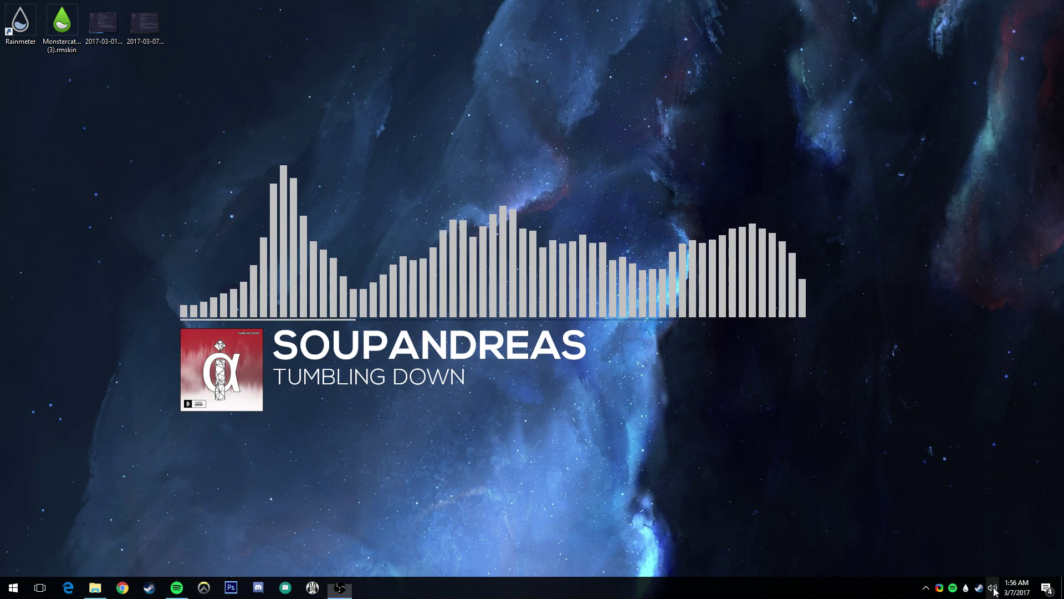
# - Reopen the Volume Mixer from the tray sound icon and close it again
pyautogui.rightClick(993, 589)
pyautogui.click(967, 524)
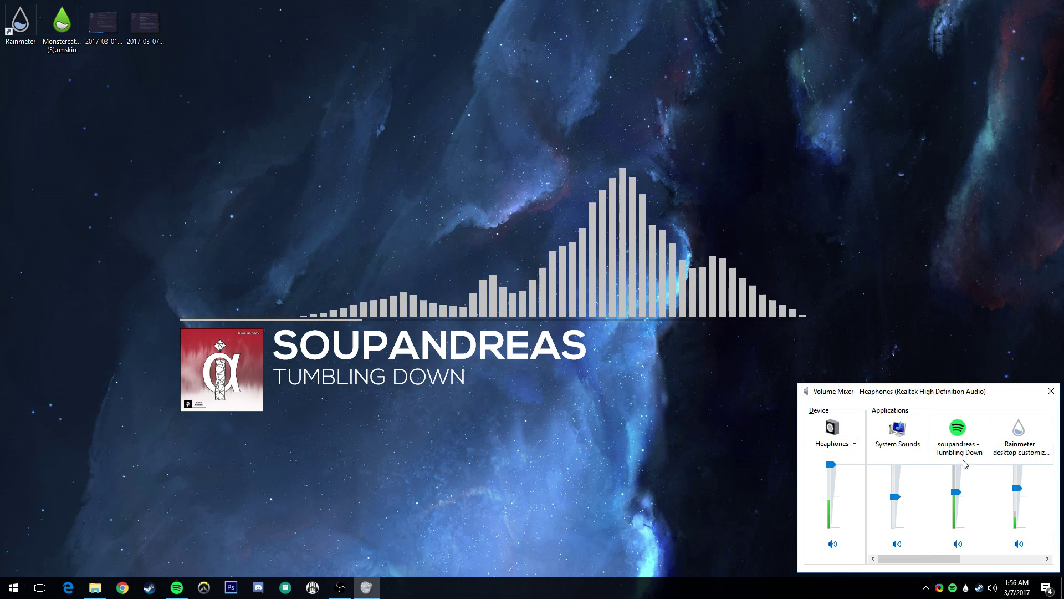
pyautogui.click(1052, 392)
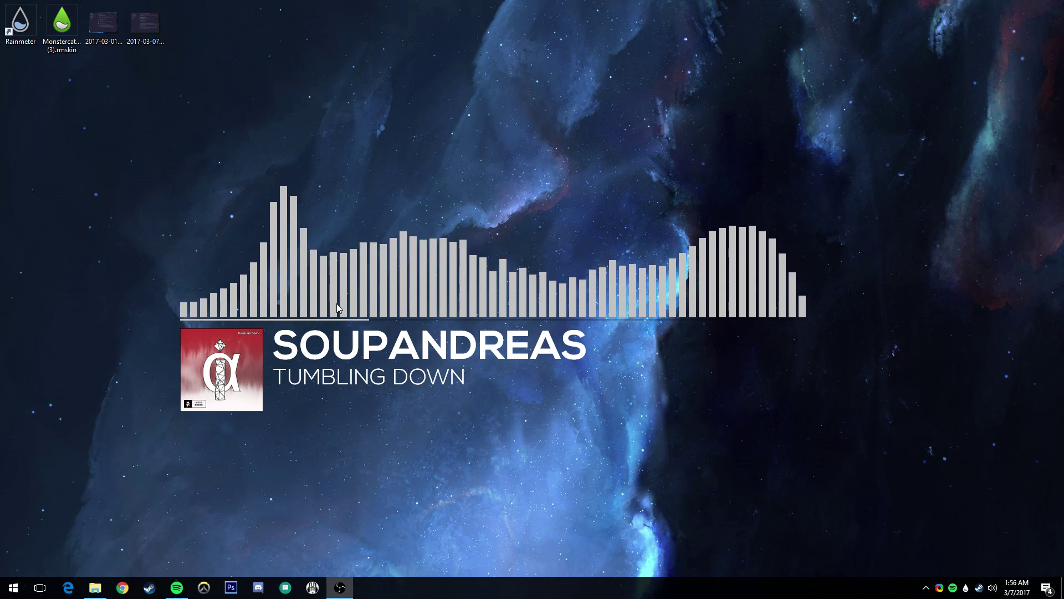
# - Unload the visualizer bars, album cover and song information skins
pyautogui.rightClick(271, 308)
pyautogui.click(311, 475)
pyautogui.rightClick(241, 335)
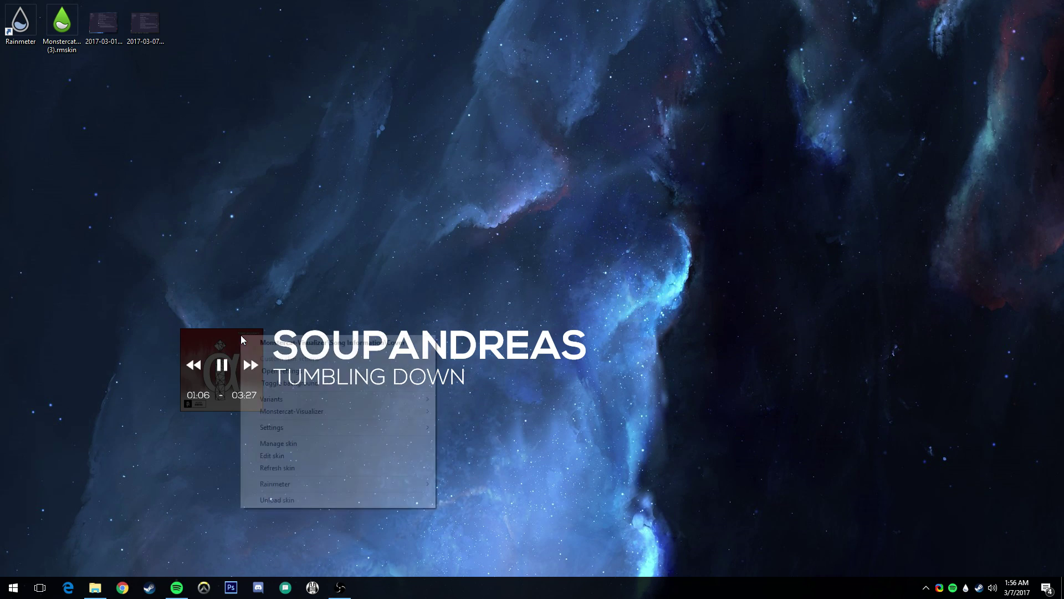
pyautogui.click(297, 499)
pyautogui.rightClick(294, 354)
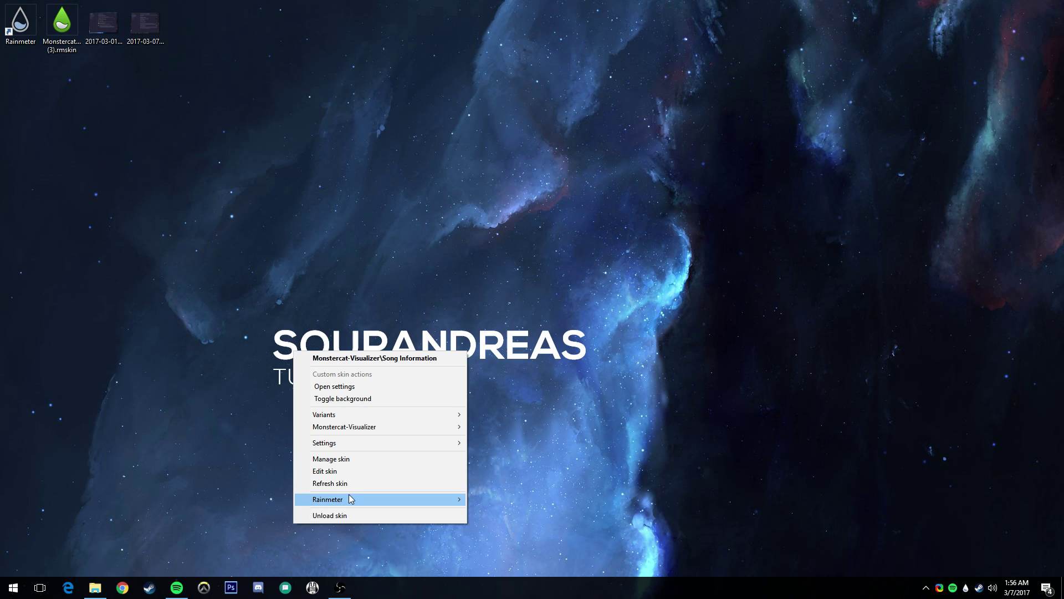
pyautogui.click(335, 516)
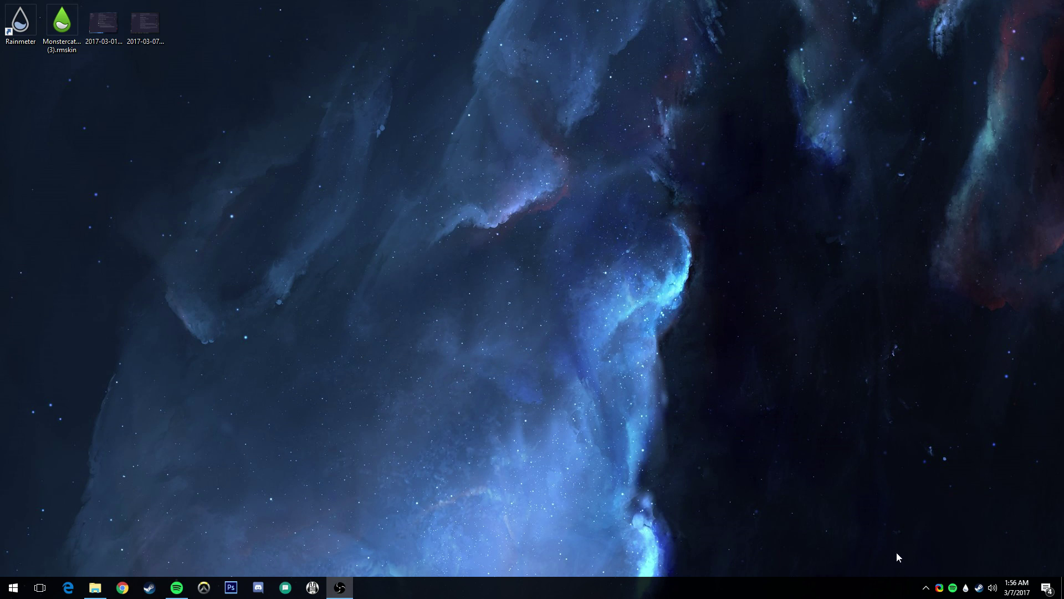
# - Reload the Song Information skin from the tray's Skins > Monstercat-Visualizer menu
pyautogui.rightClick(967, 588)
pyautogui.moveTo(1009, 491)
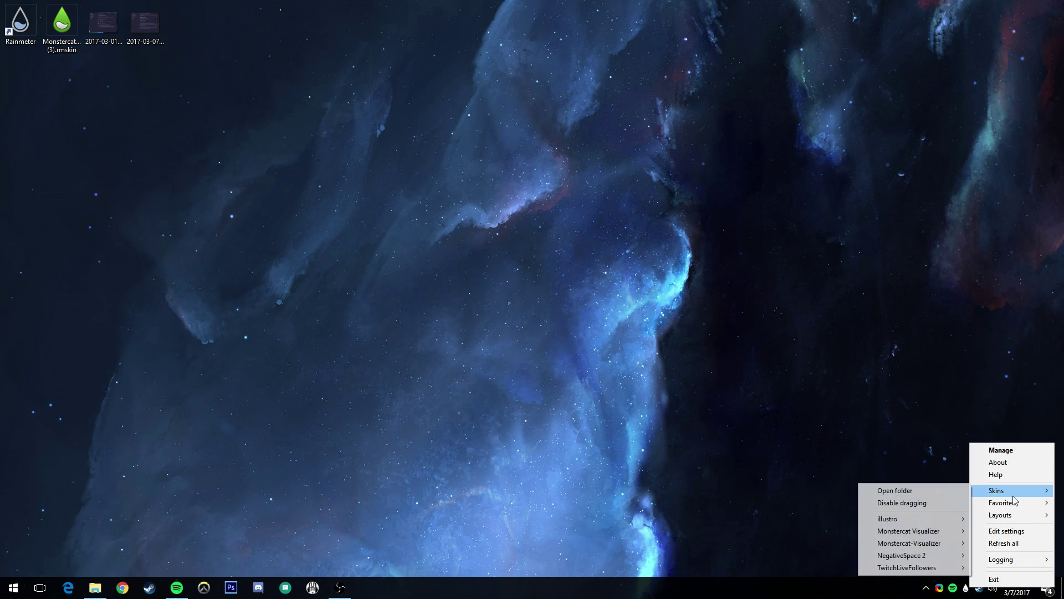
pyautogui.moveTo(915, 543)
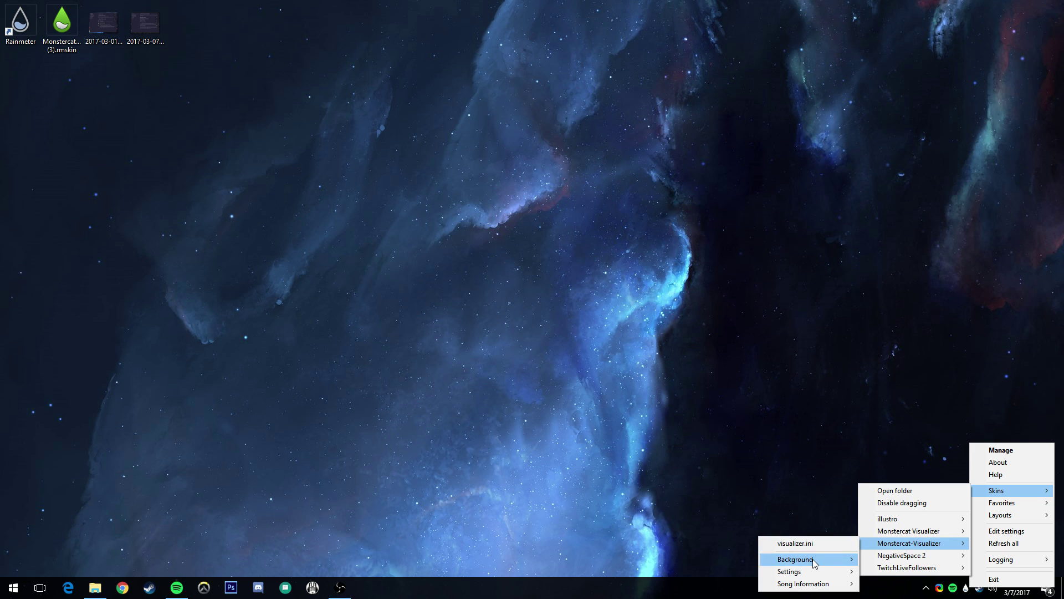
pyautogui.moveTo(809, 573)
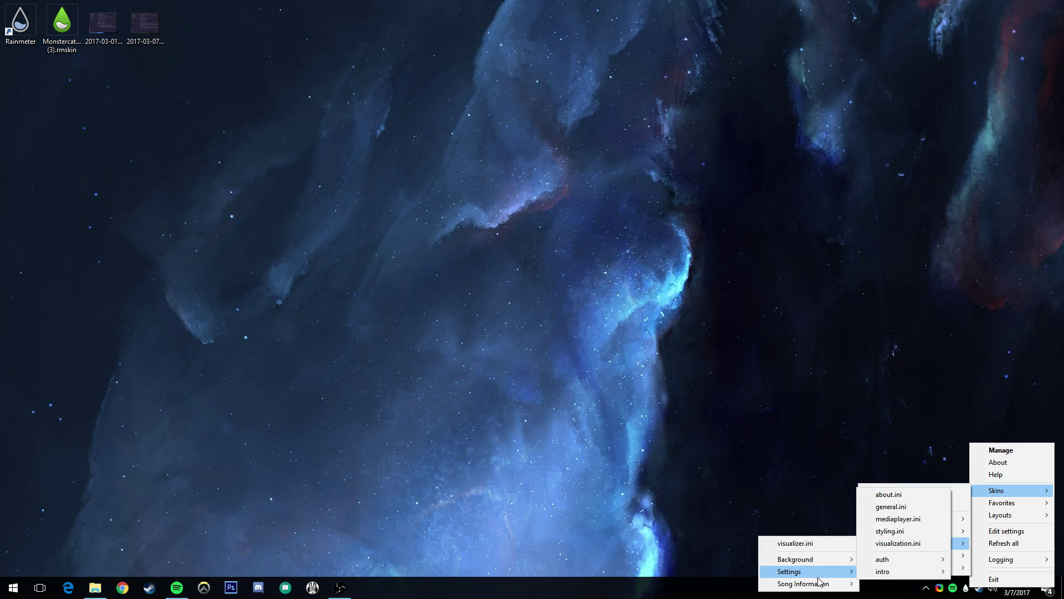
pyautogui.click(886, 560)
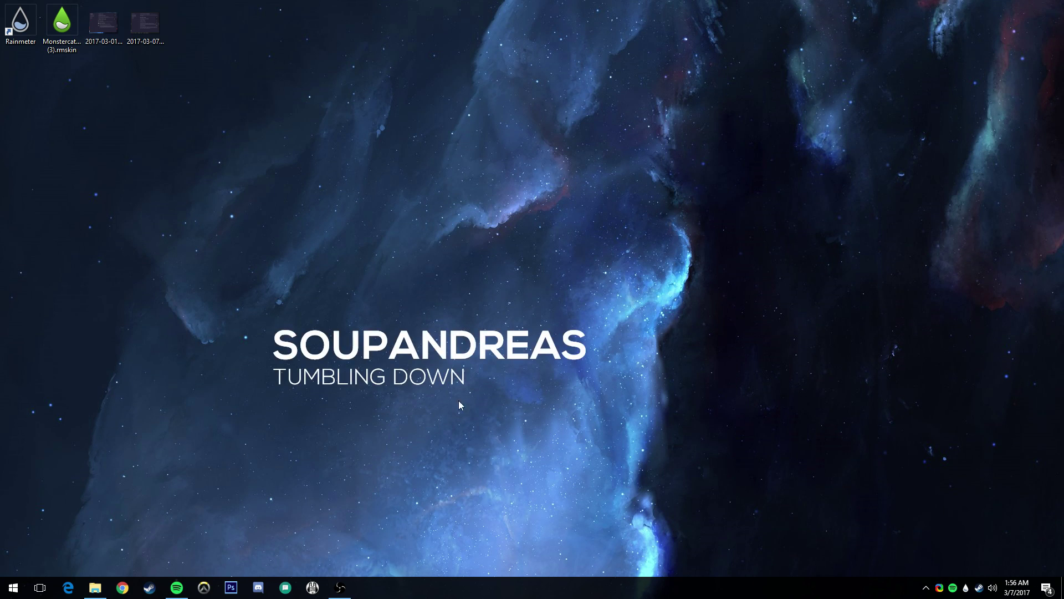
# - Reload the visualizer bars skin from the song info skin's menu, then browse the skin menu again
pyautogui.rightClick(427, 335)
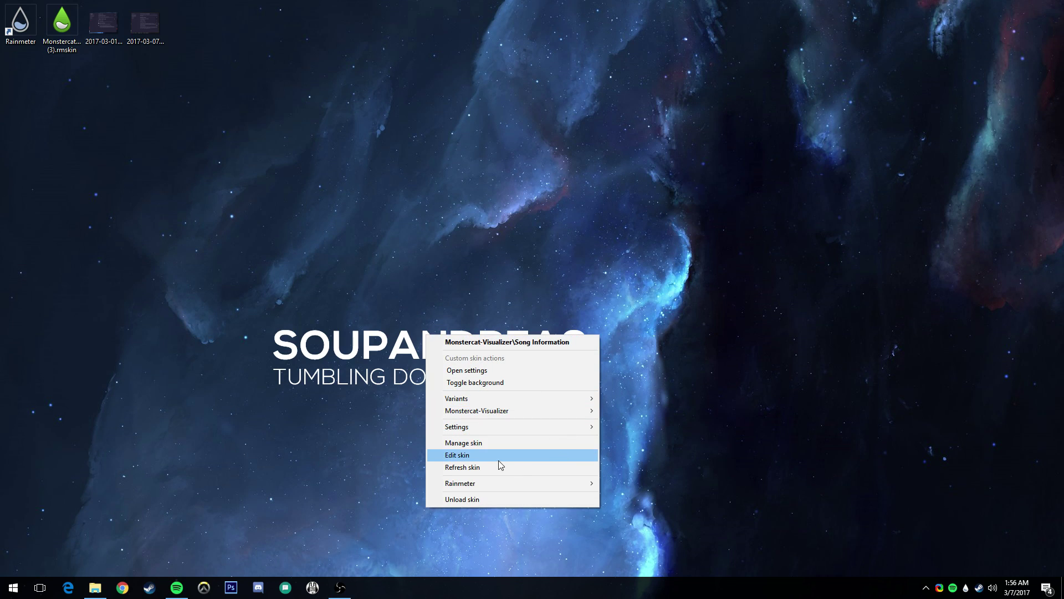
pyautogui.moveTo(490, 412)
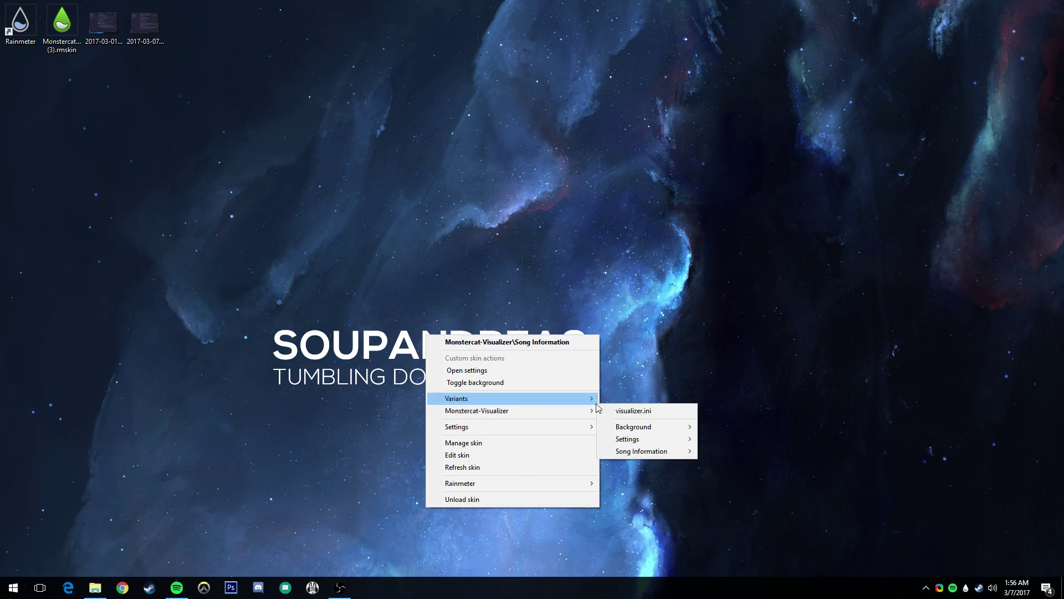
pyautogui.click(621, 410)
pyautogui.rightClick(367, 353)
pyautogui.rightClick(366, 354)
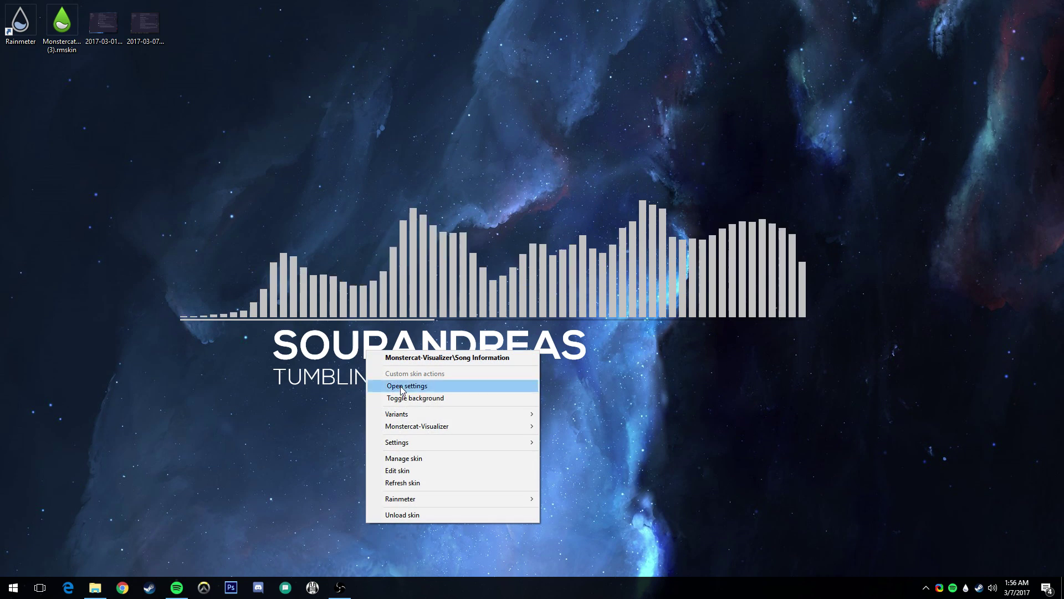
pyautogui.moveTo(454, 424)
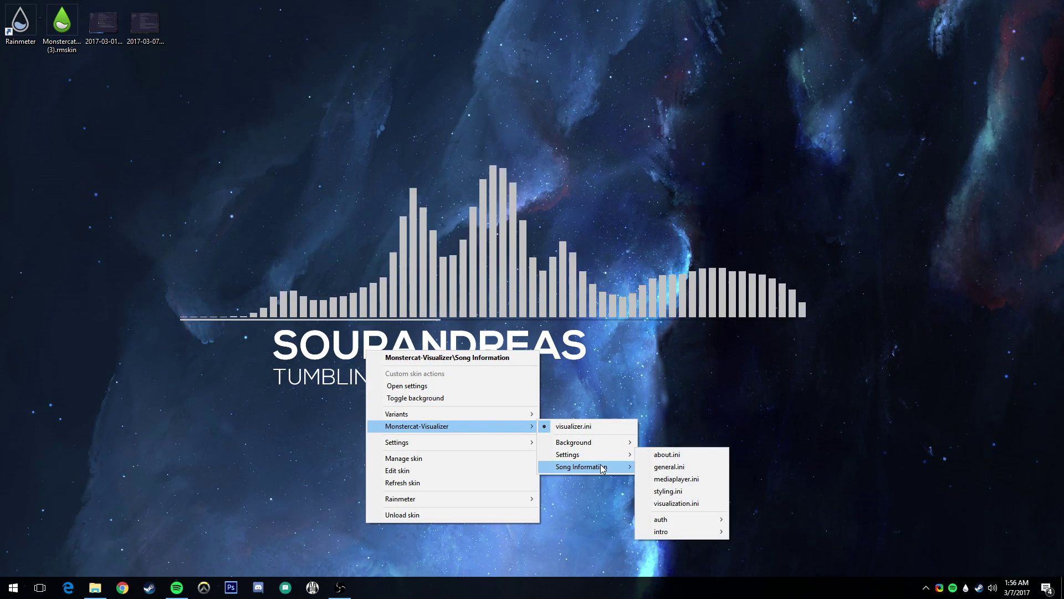
pyautogui.moveTo(601, 467)
pyautogui.moveTo(682, 496)
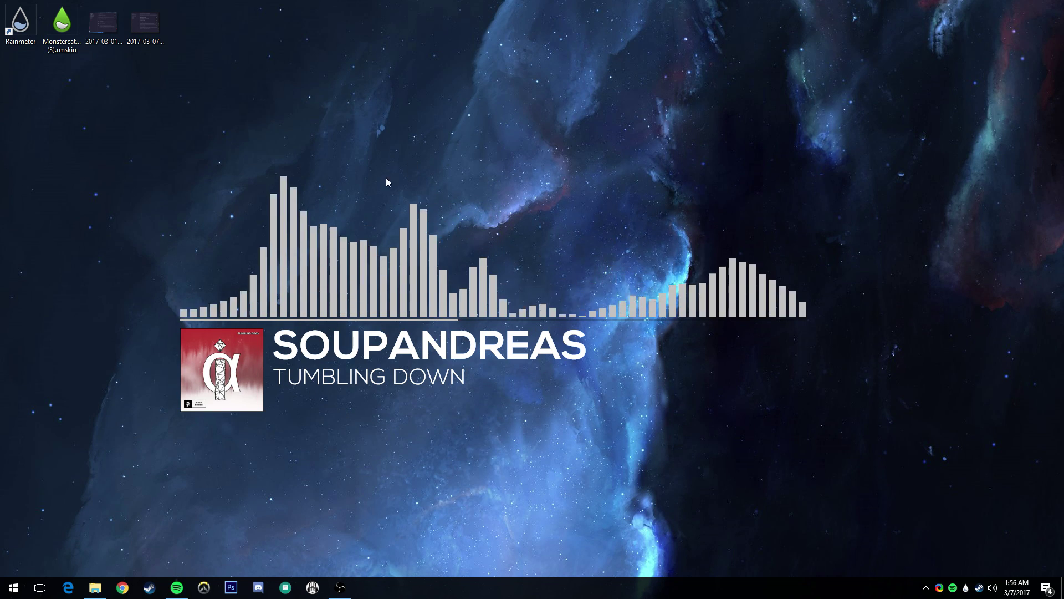
pyautogui.doubleClick(107, 26)
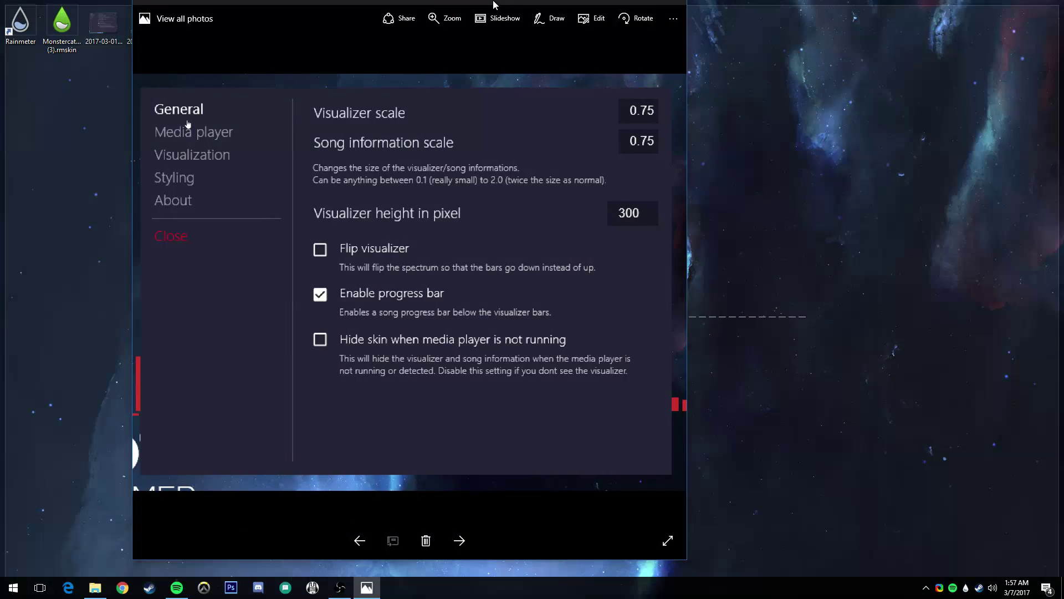
pyautogui.moveTo(494, 2); pyautogui.dragTo(494, 2)
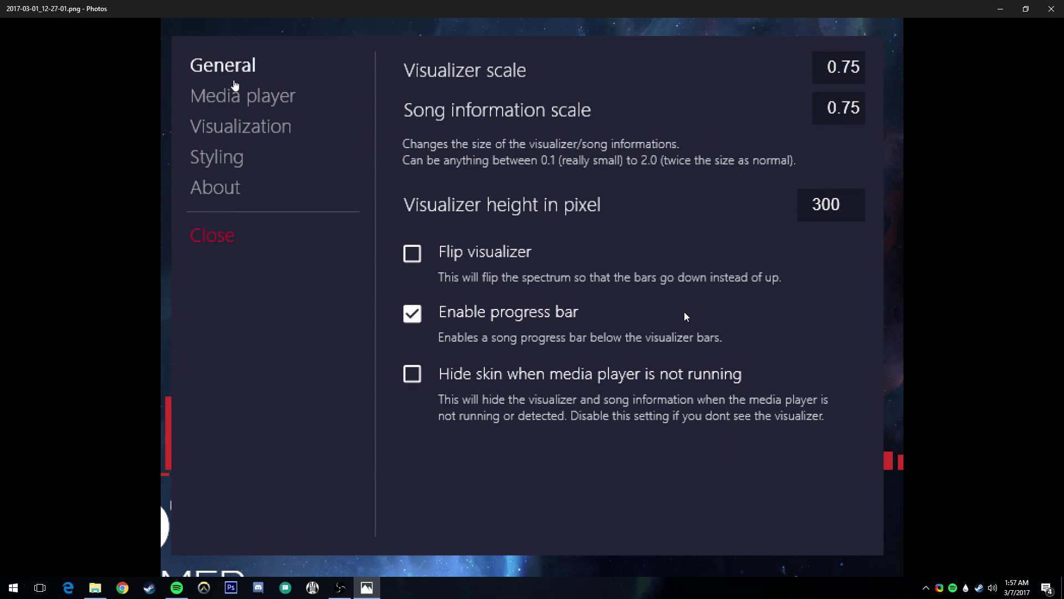
pyautogui.press('Right')
pyautogui.press('Right')
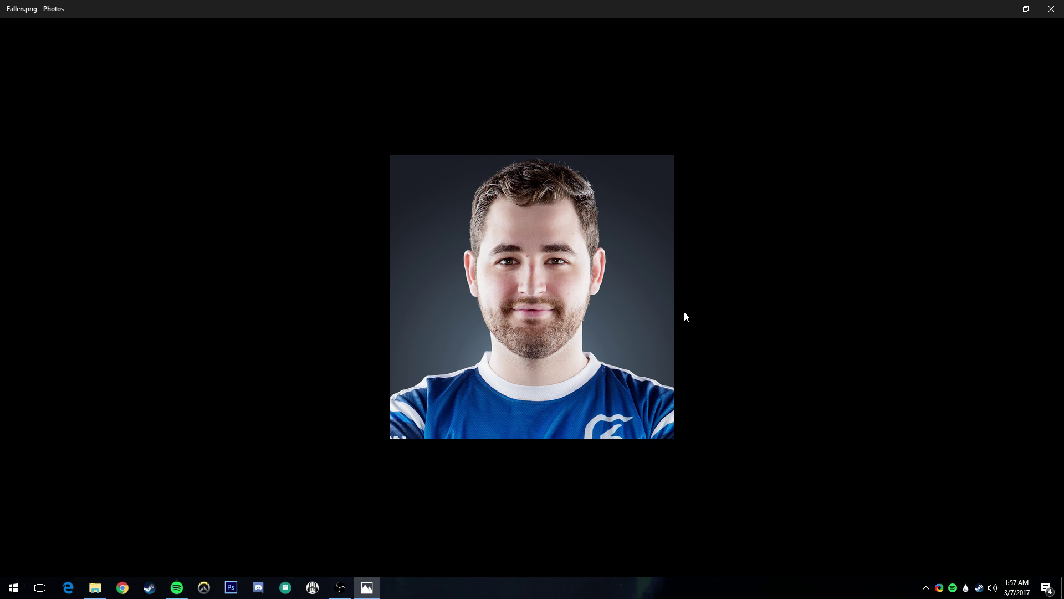
pyautogui.scroll(5, 561, 258)
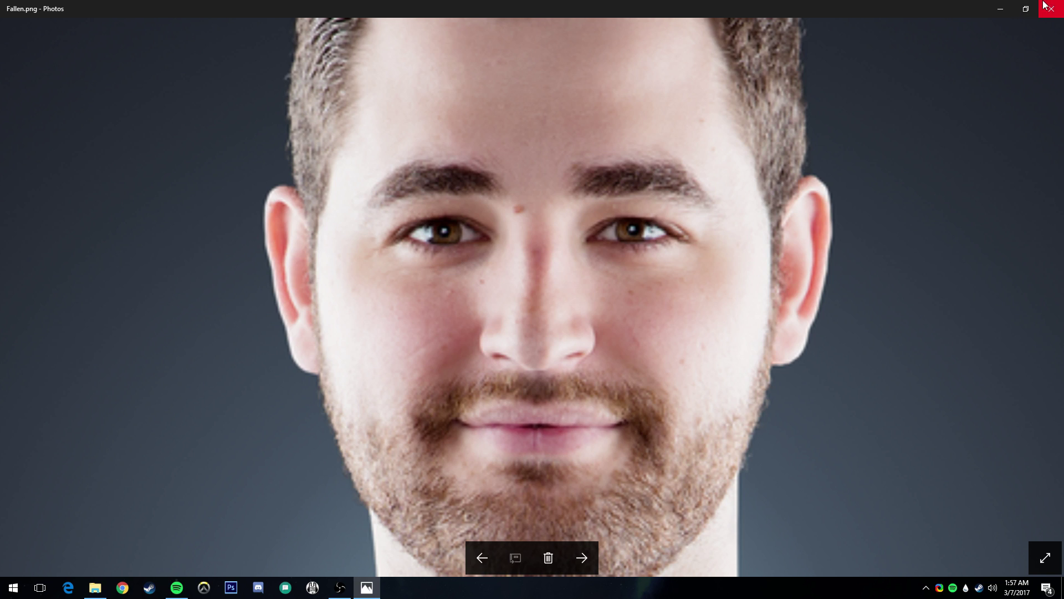
pyautogui.click(1045, 5)
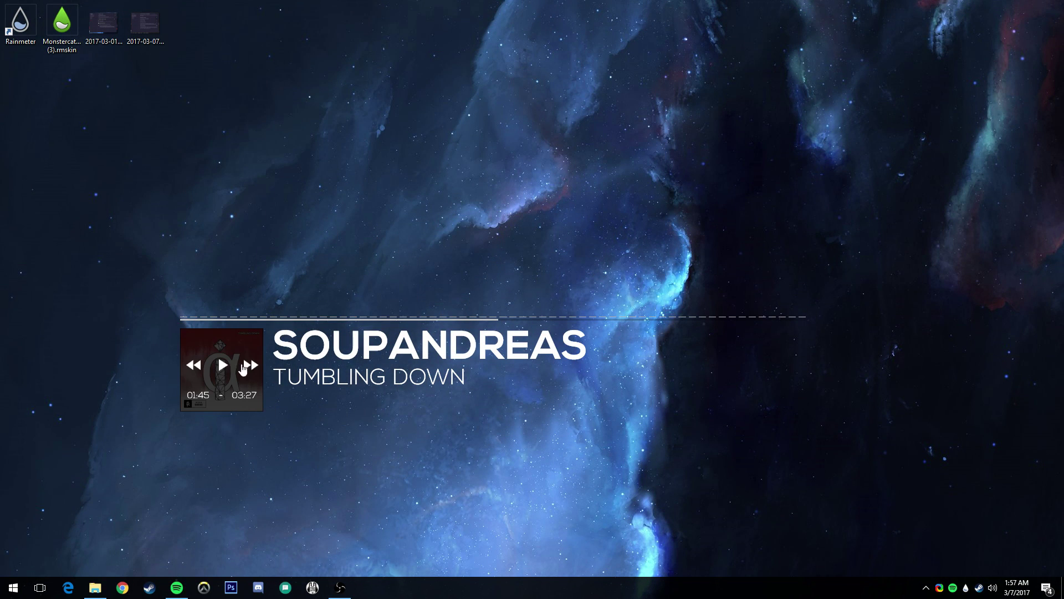
# - Resume playback and skip two tracks to Aero Chord – Wanchu Back
pyautogui.click(222, 365)
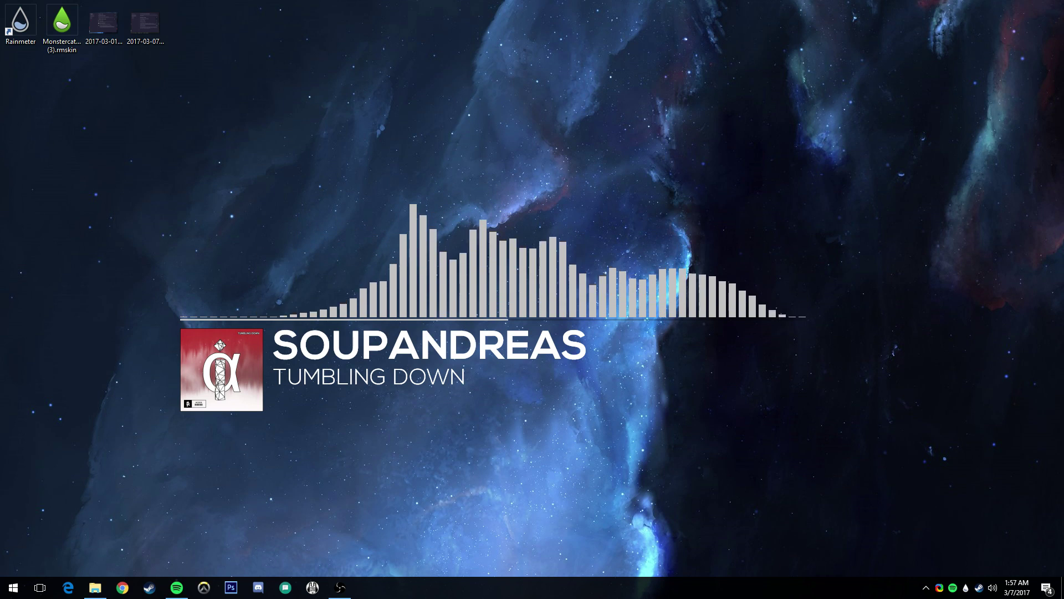
pyautogui.press('XF86AudioNext')
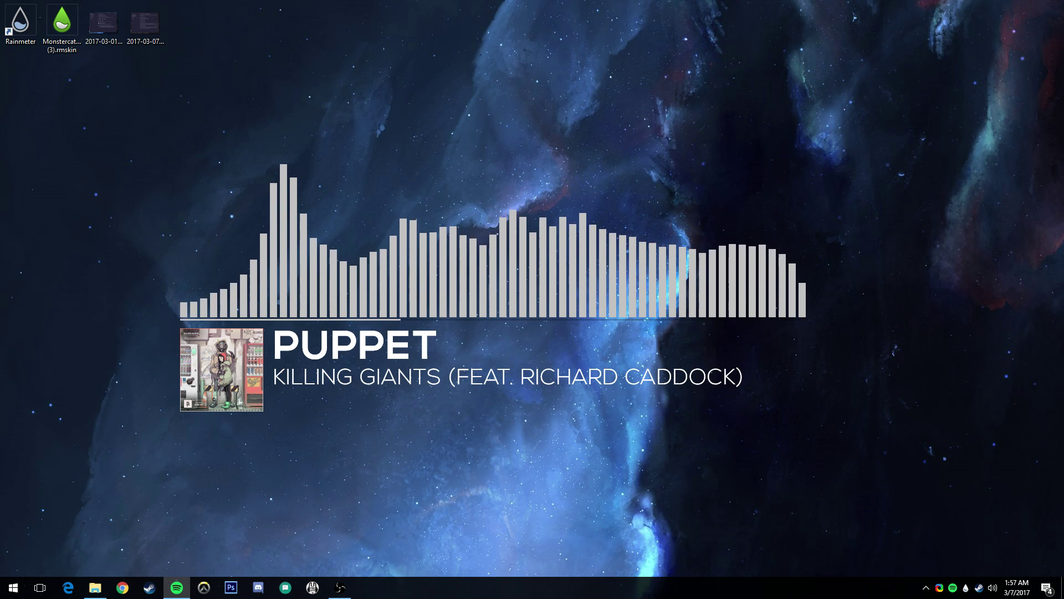
pyautogui.press('XF86AudioNext')
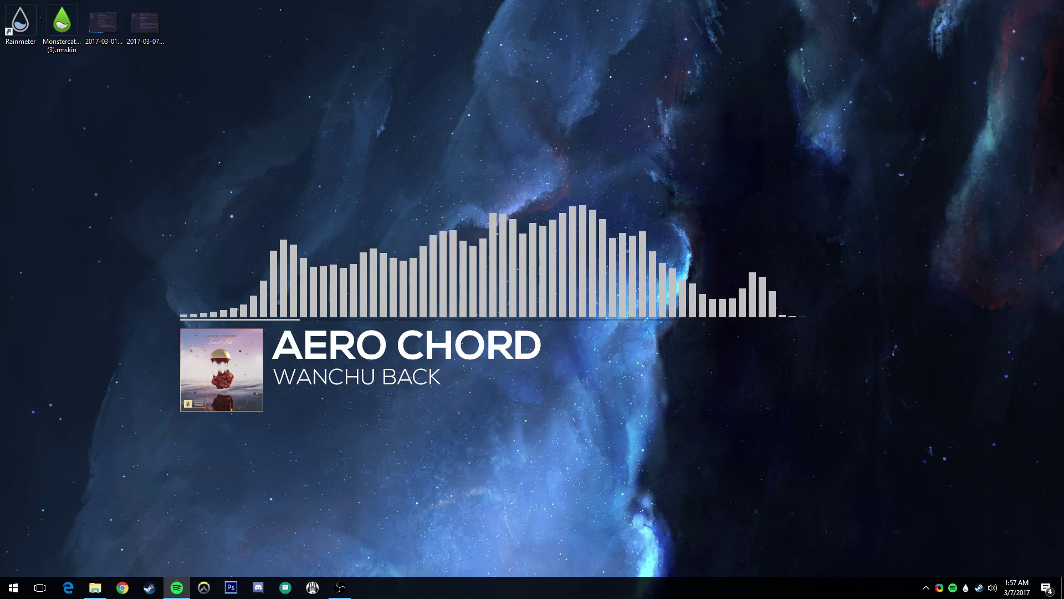